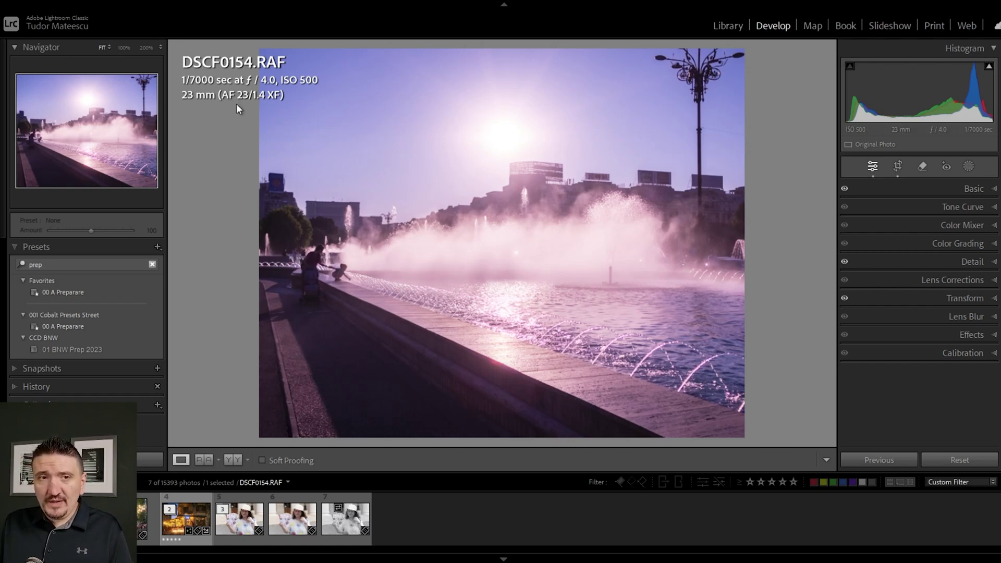
# Reset the fountain photo's develop settings and apply the 00 A Preparare preset
pyautogui.click(989, 191)
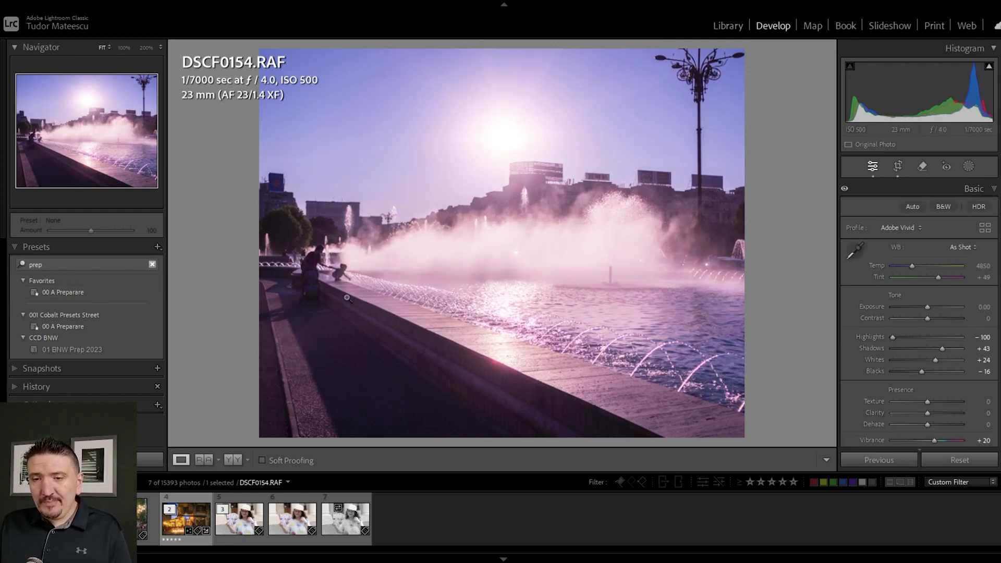
pyautogui.hotkey('ctrl', 'shift', 'r')
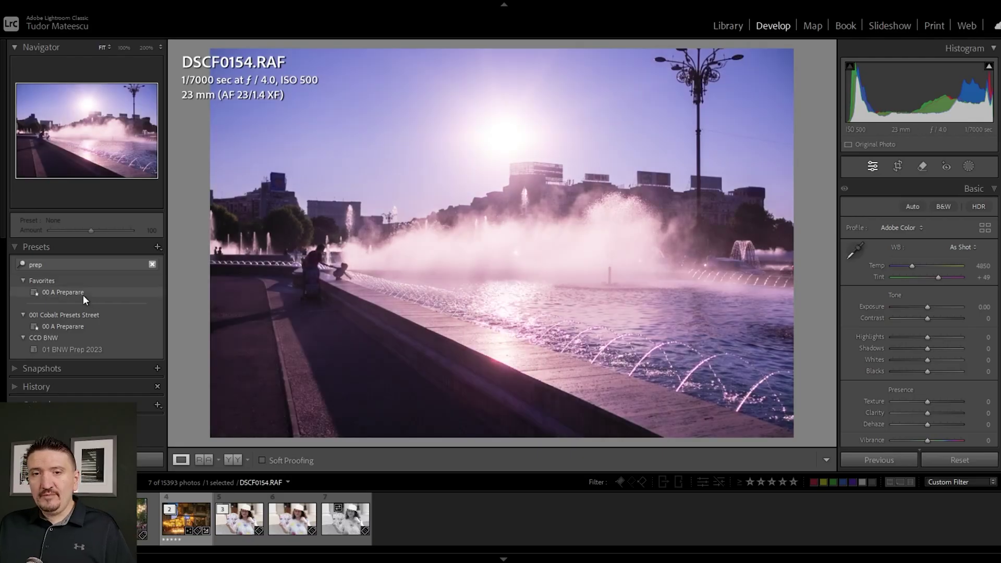
pyautogui.click(83, 293)
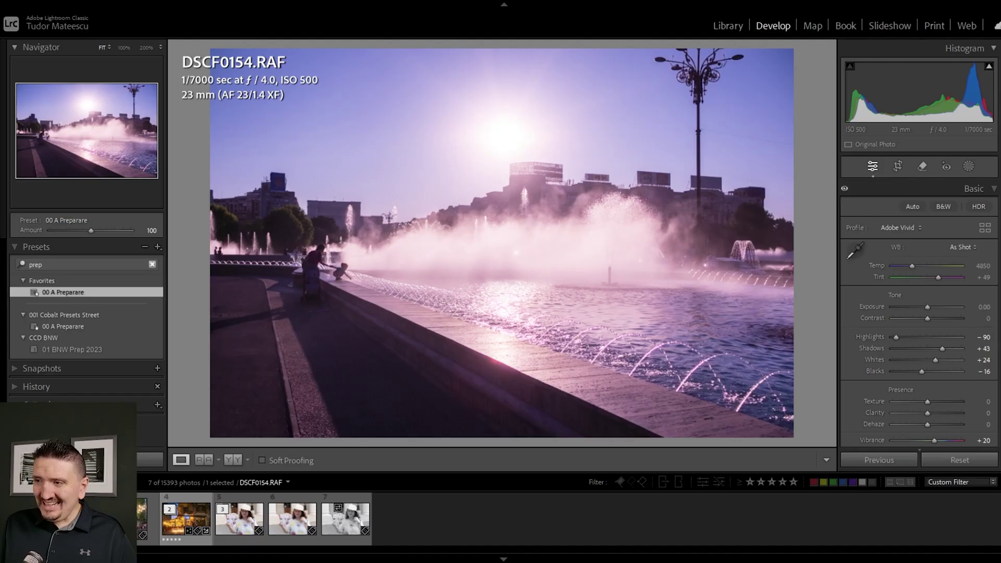
pyautogui.scroll(-2, 996, 331)
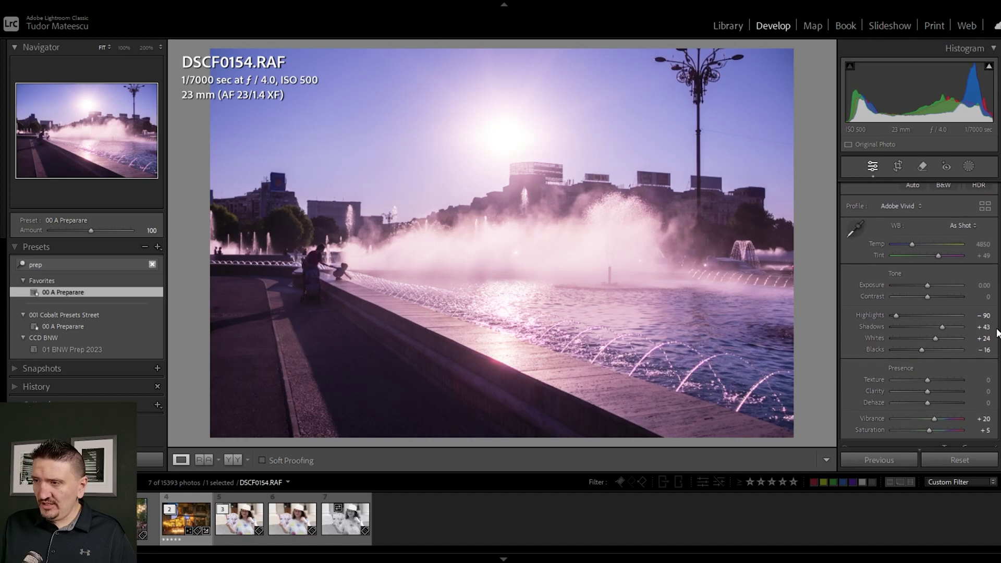
pyautogui.scroll(-10, 996, 332)
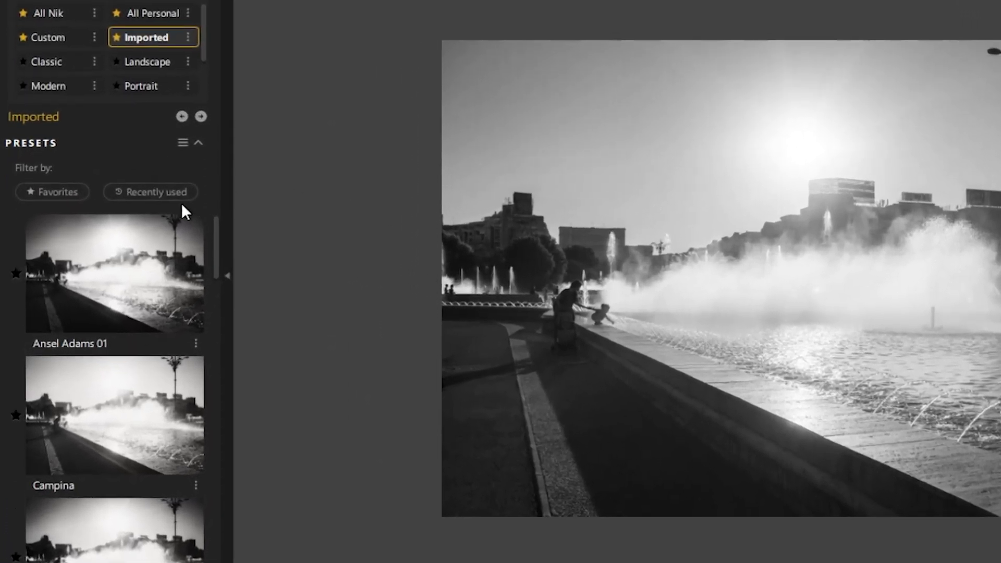
# Switch to Nik 7 Silver Efex, browse the preset categories and apply the 045 Contrasty preset from Landscape
pyautogui.moveTo(165, 274)
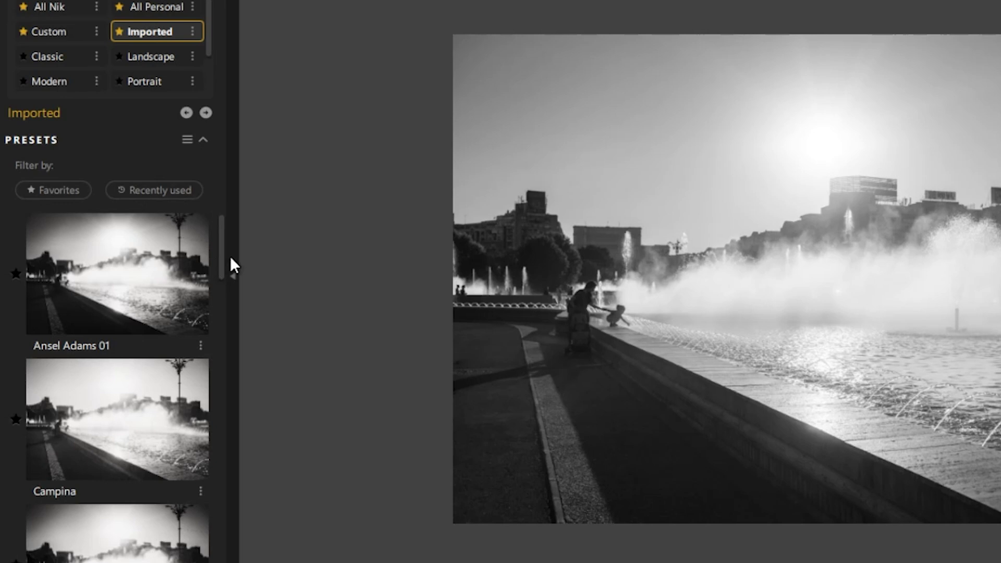
pyautogui.moveTo(222, 265); pyautogui.dragTo(215, 69)
pyautogui.scroll(-3, 206, 48)
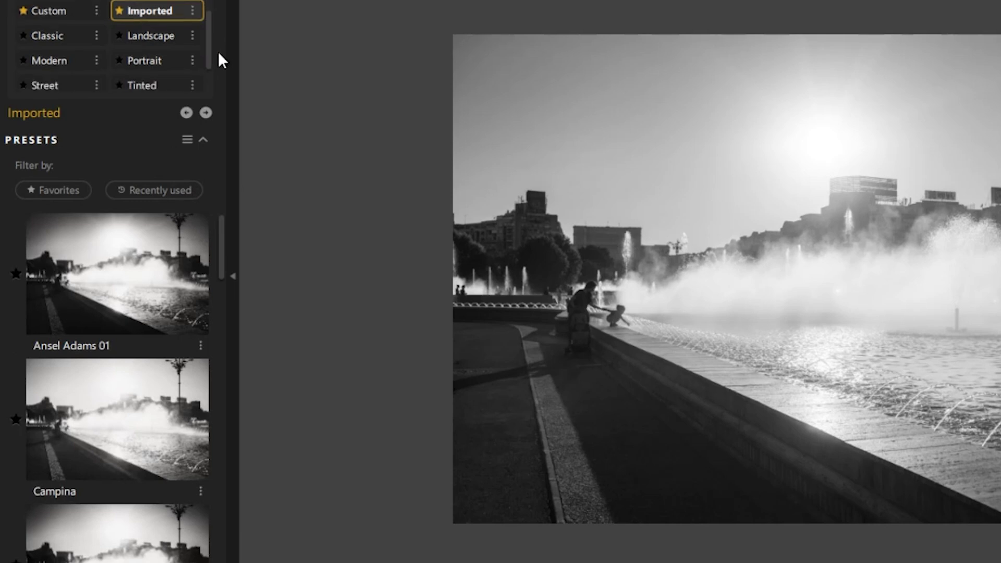
pyautogui.click(47, 9)
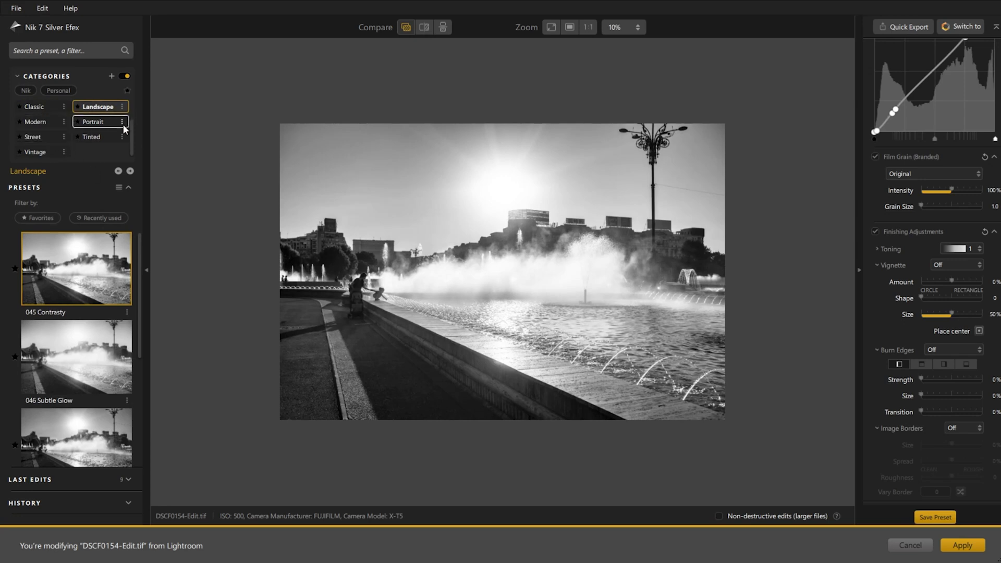
# Try the 046 Subtle Glow, 050 Dark Sky and 053 Intense Contrast presets and return to 045 Contrasty
pyautogui.click(63, 368)
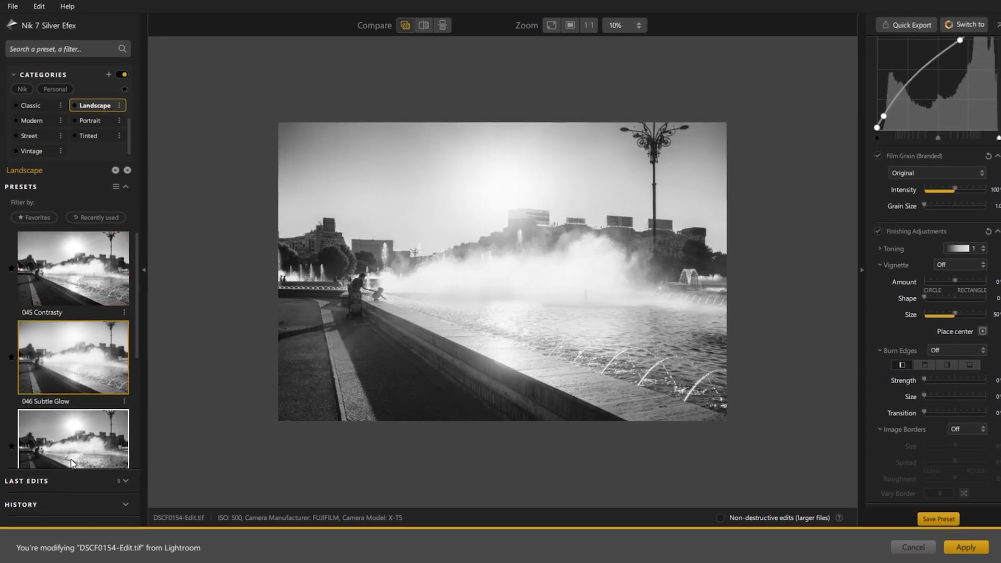
pyautogui.scroll(-4, 136, 298)
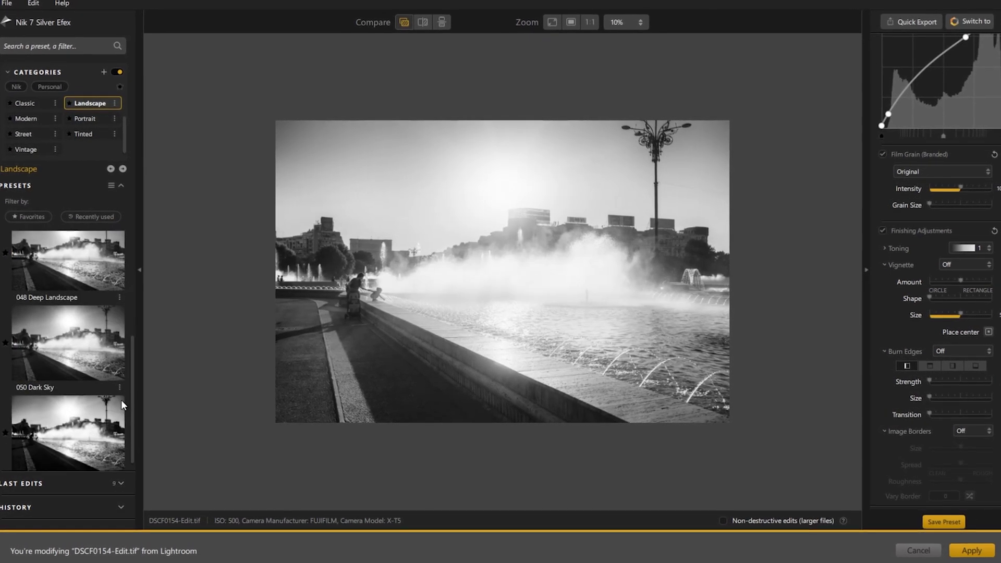
pyautogui.click(67, 347)
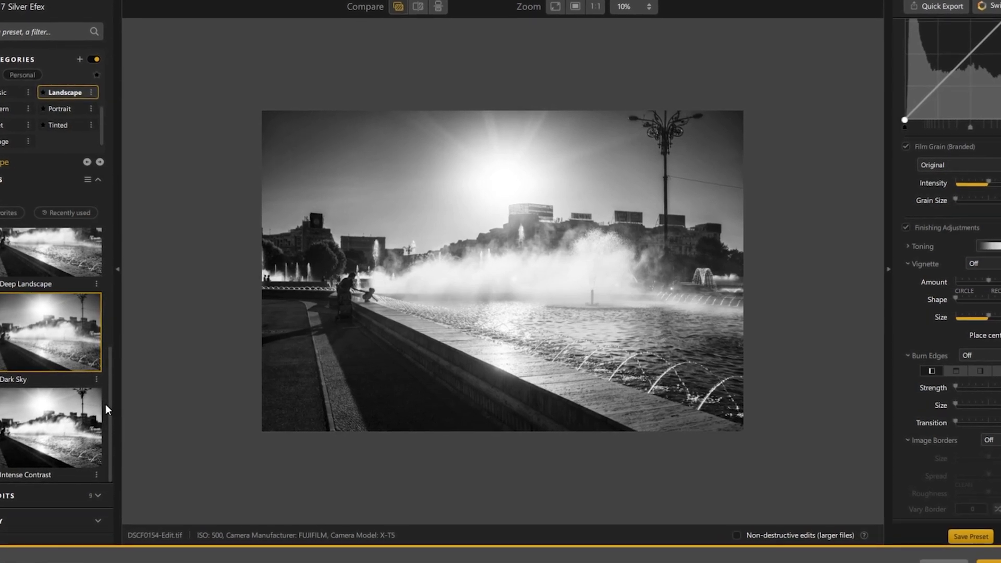
pyautogui.click(72, 422)
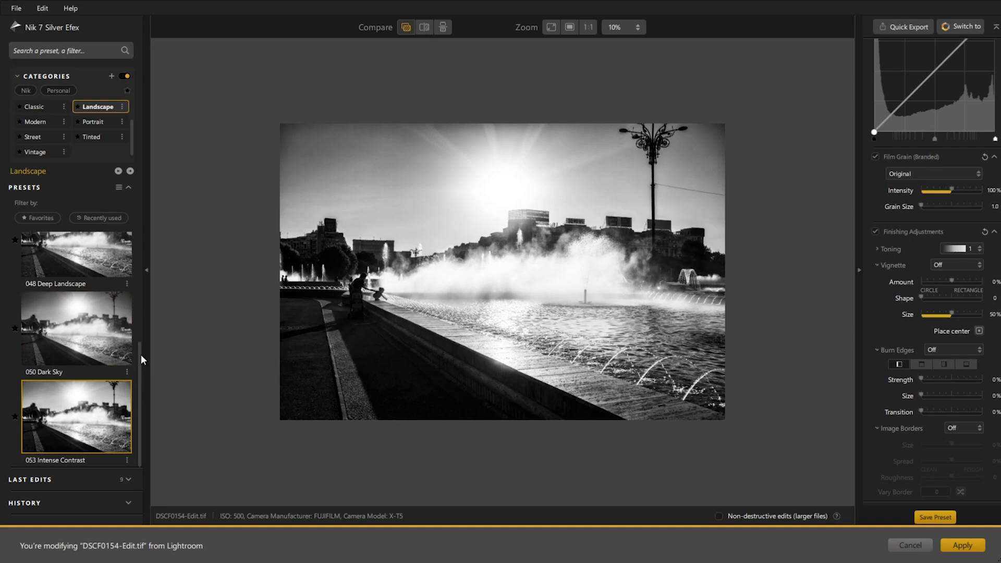
pyautogui.moveTo(141, 354); pyautogui.dragTo(141, 283)
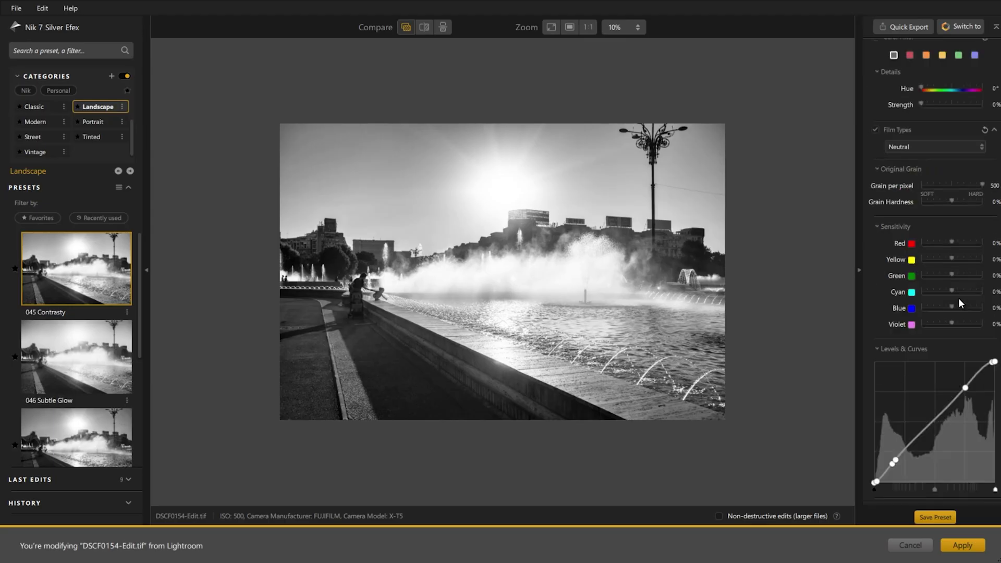
# Check the tonal distribution by highlighting zones 10 and 9, clearing them, and highlighting zones 5 and 2
pyautogui.scroll(10, 958, 298)
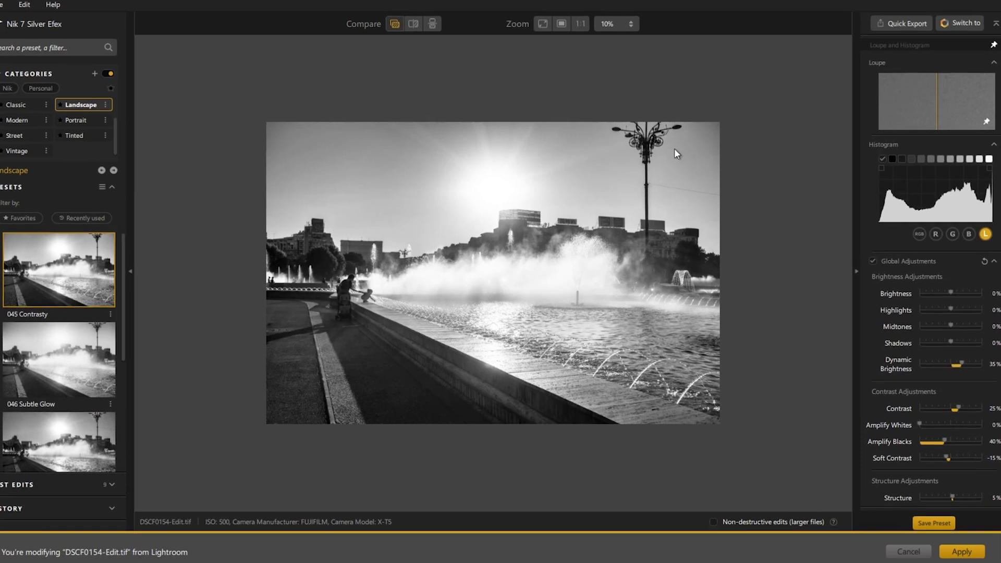
pyautogui.moveTo(952, 159)
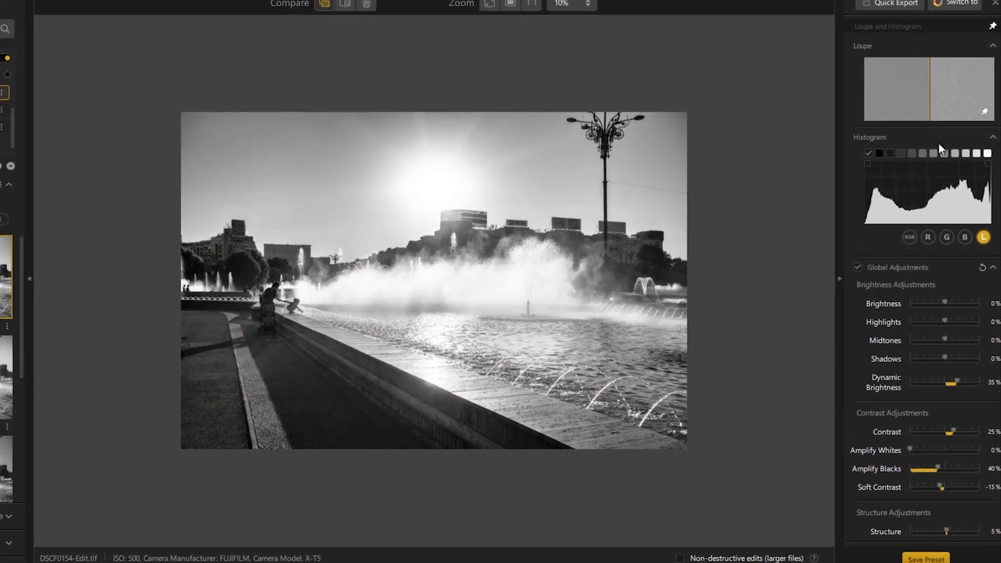
pyautogui.click(987, 150)
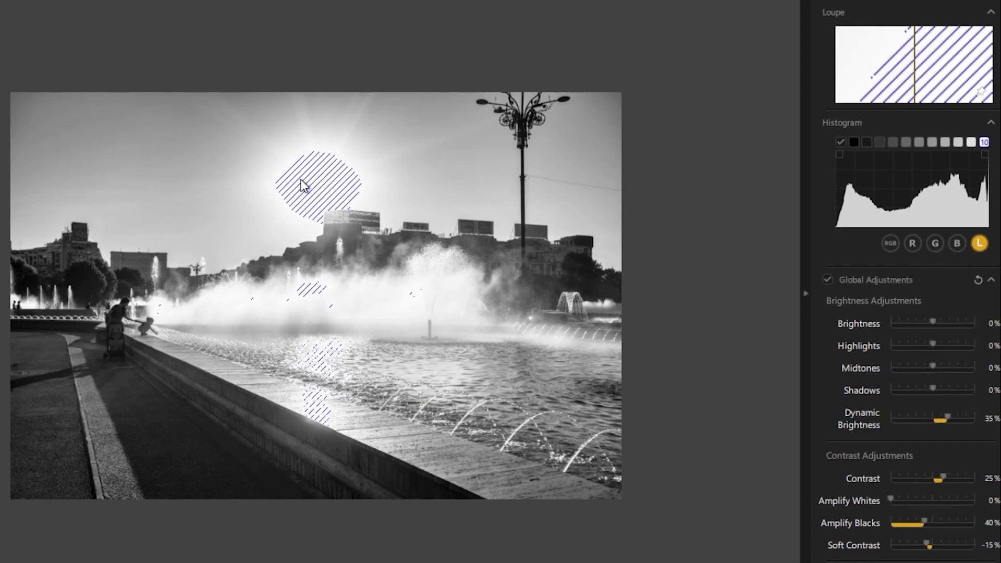
pyautogui.click(970, 141)
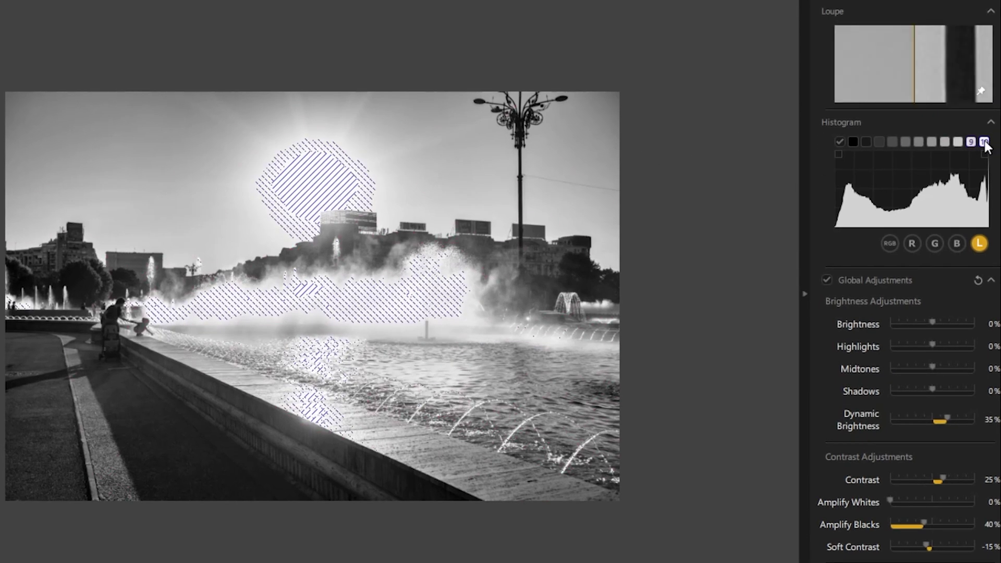
pyautogui.click(984, 142)
pyautogui.click(918, 141)
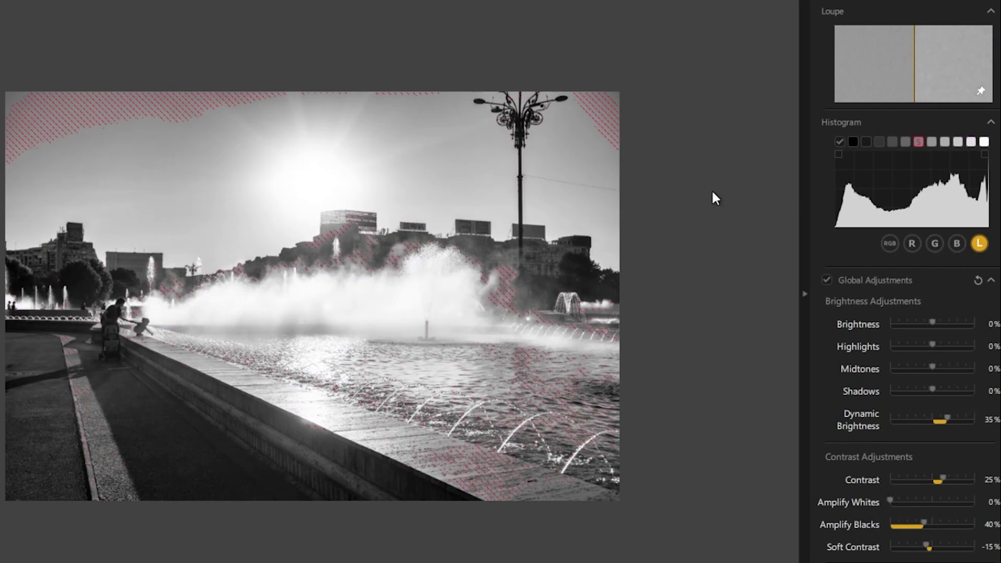
pyautogui.click(881, 142)
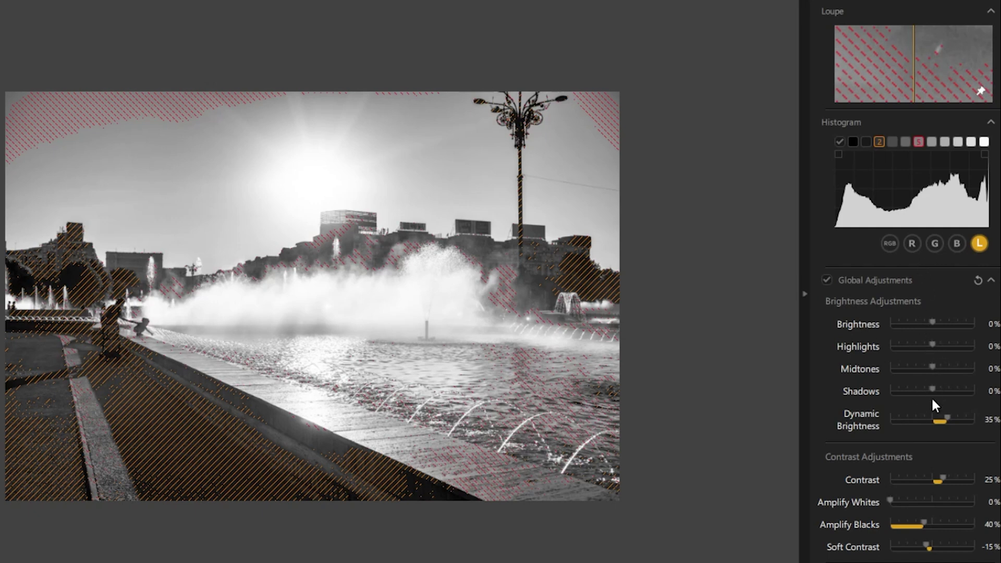
# Test a Soft Contrast of 65% and bring it back down, clearing the highlighting of tonal zone 2
pyautogui.scroll(-5, 933, 401)
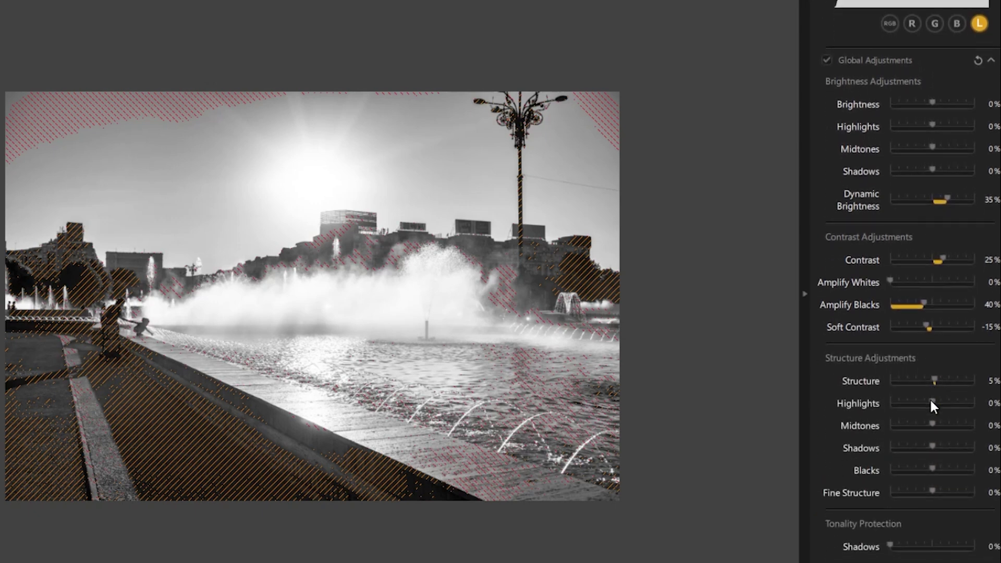
pyautogui.scroll(-3, 930, 399)
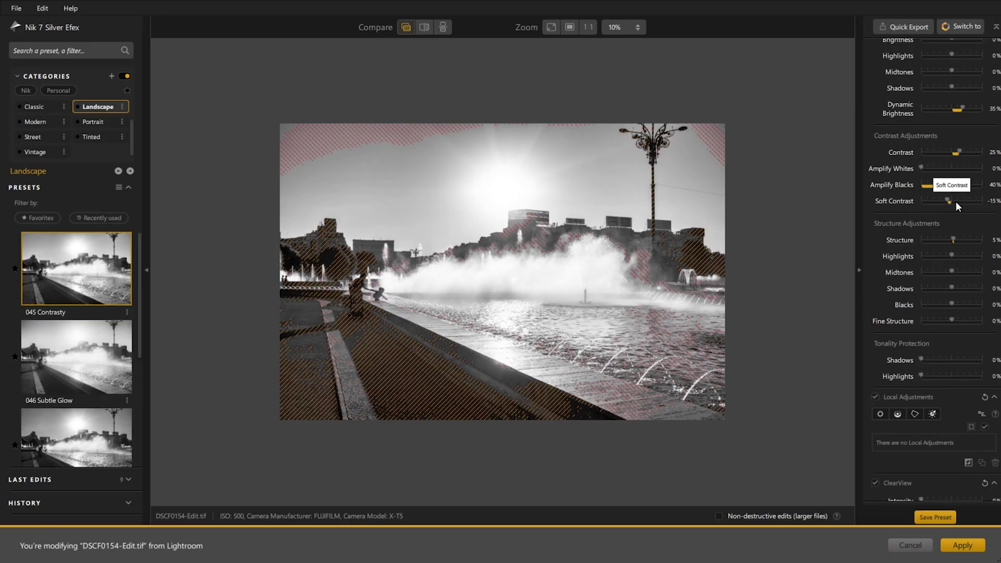
pyautogui.moveTo(951, 201); pyautogui.dragTo(972, 197)
pyautogui.scroll(5, 933, 254)
pyautogui.click(913, 160)
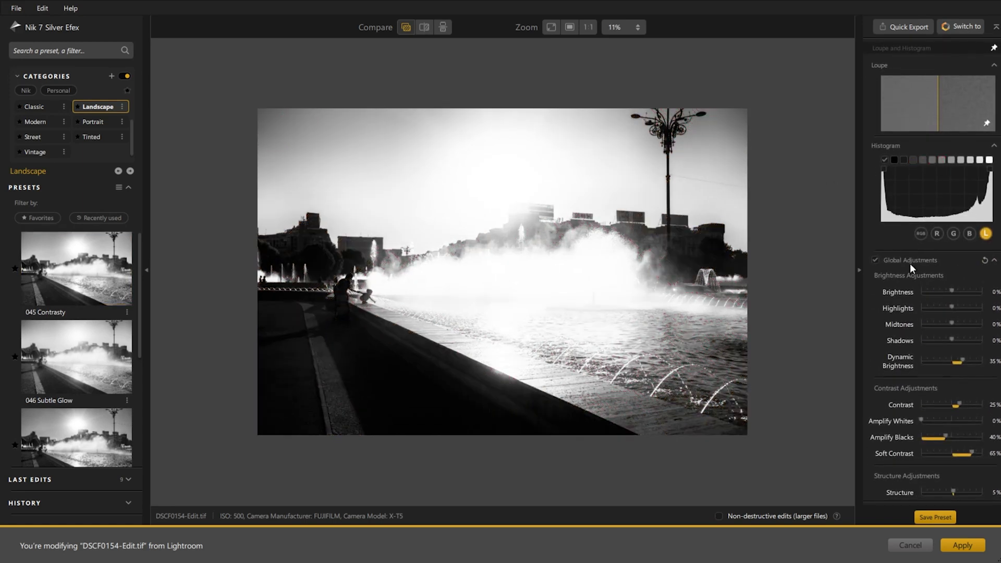
pyautogui.scroll(-4, 910, 265)
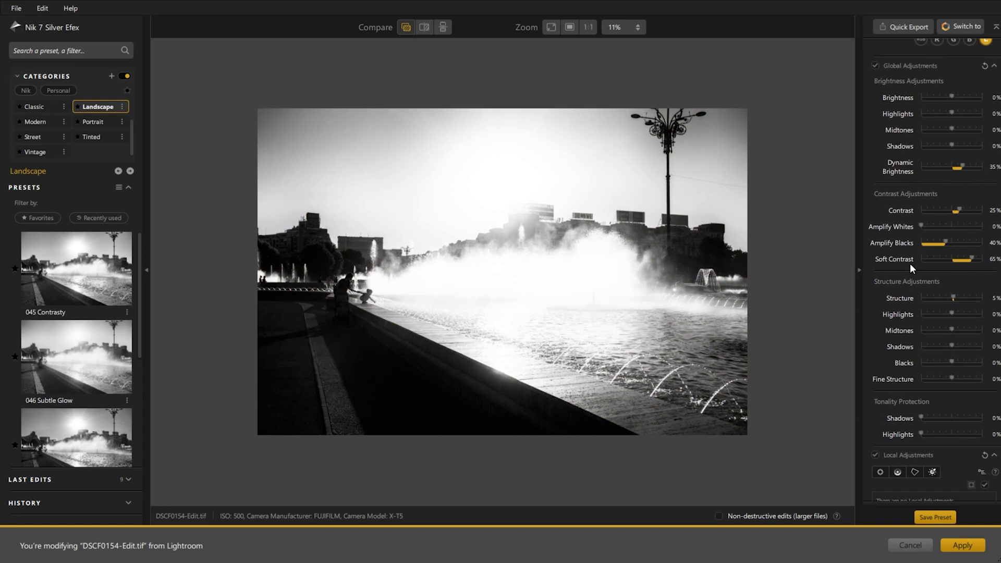
pyautogui.moveTo(972, 258)
pyautogui.mouseDown()
pyautogui.moveTo(917, 259)
pyautogui.moveTo(957, 258)
pyautogui.mouseUp()
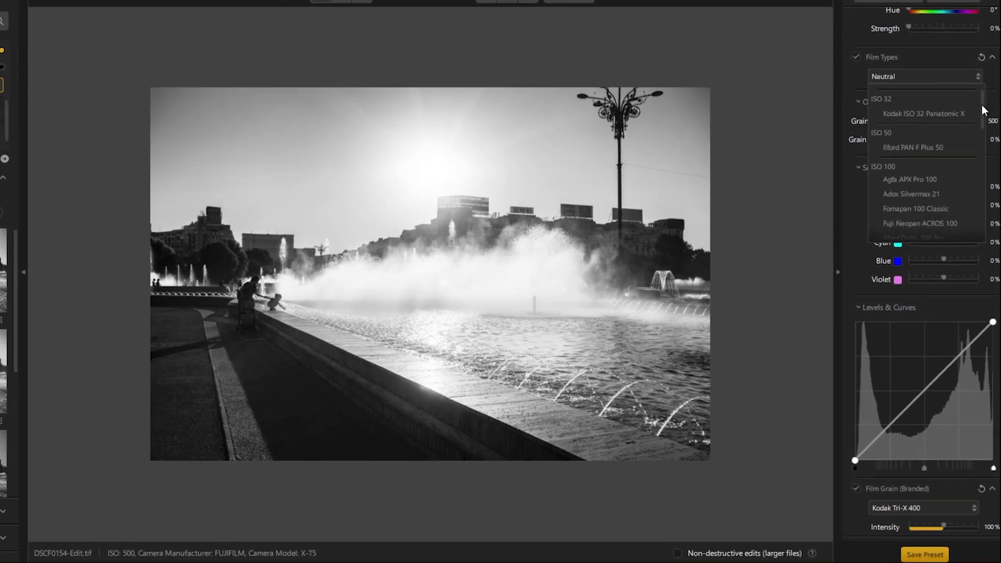
# Browse the film types, trying Kodak 400 TMAX Pro and applying Kodak Tri-X 400TX Pro
pyautogui.moveTo(984, 117); pyautogui.dragTo(984, 142)
pyautogui.moveTo(976, 96); pyautogui.dragTo(968, 164)
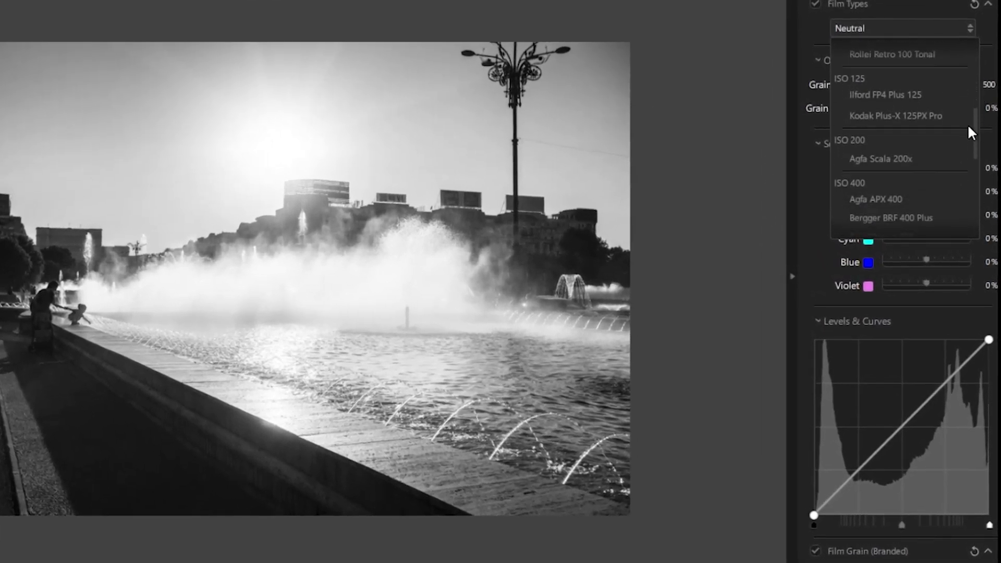
pyautogui.click(966, 162)
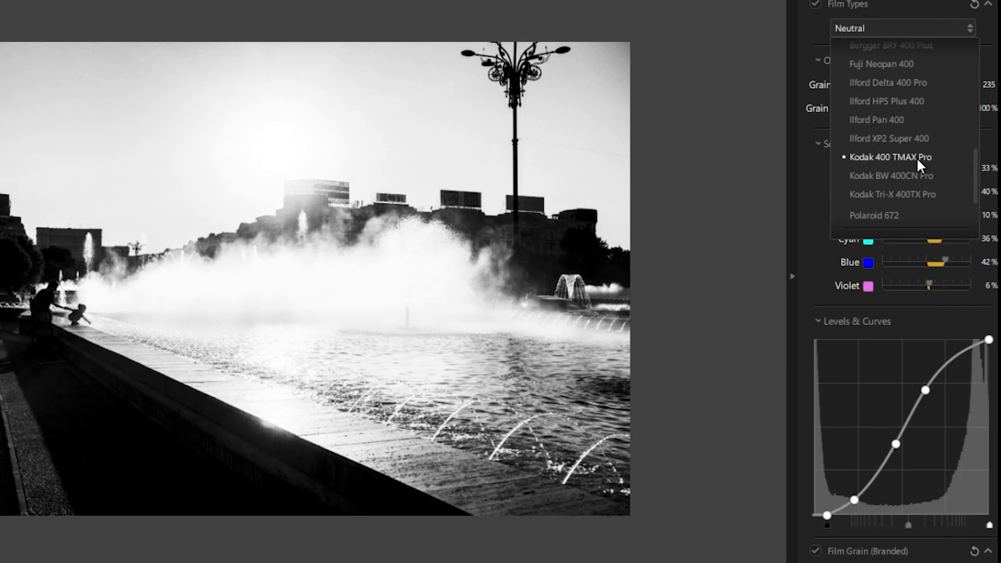
pyautogui.click(922, 194)
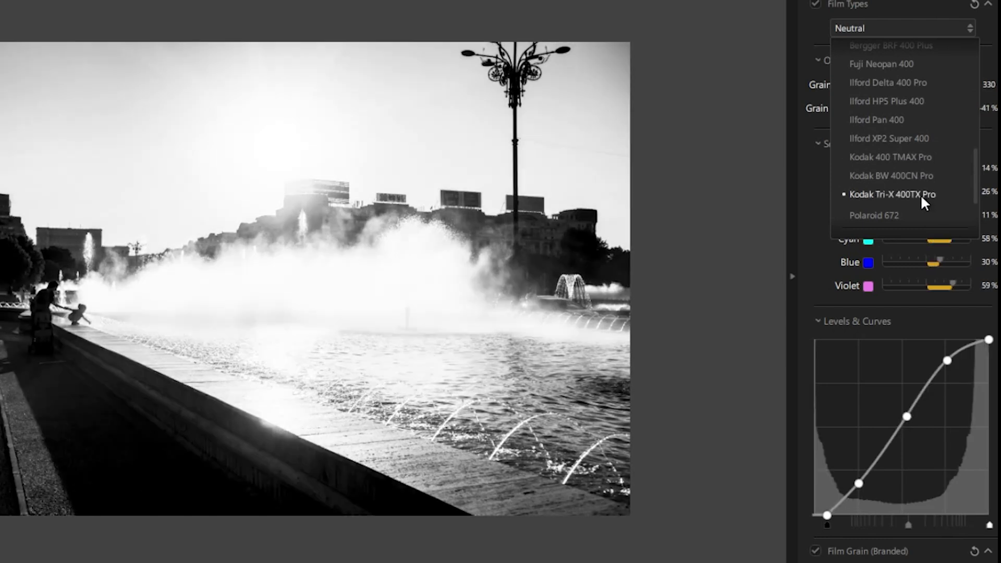
pyautogui.click(918, 194)
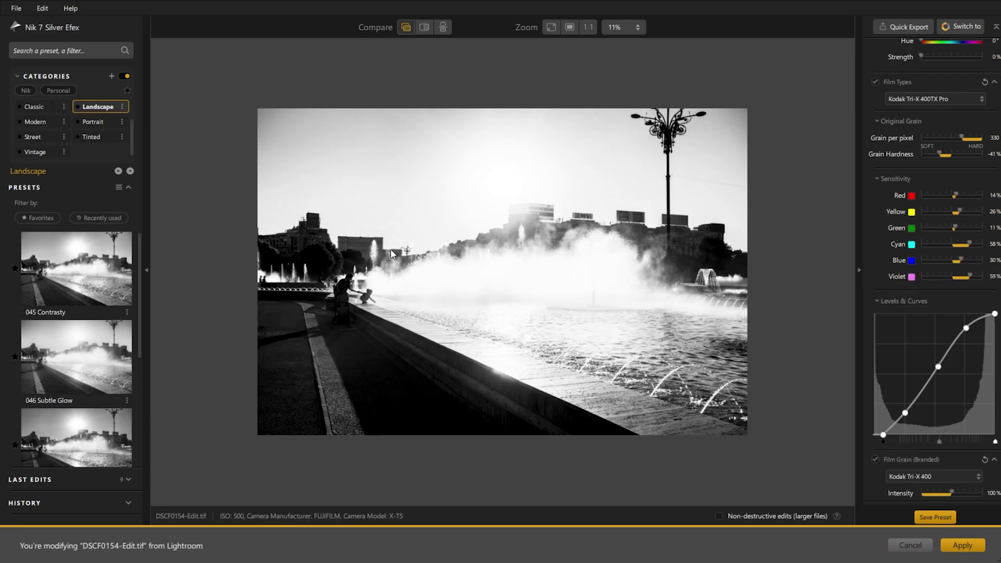
# Change the film type to Kodak BW 400CN Pro and set its red sensitivity to 30%
pyautogui.click(946, 99)
pyautogui.click(944, 124)
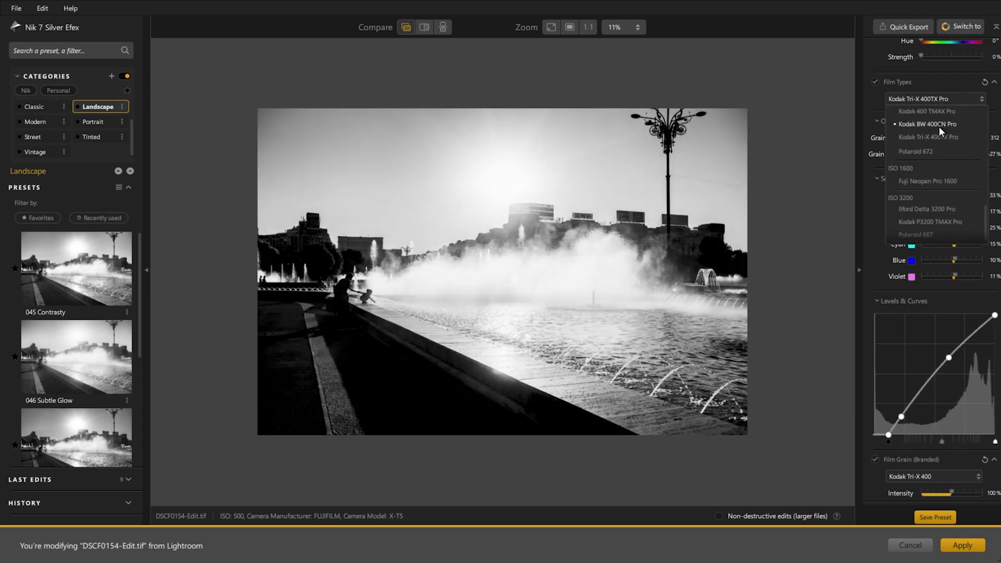
pyautogui.click(940, 127)
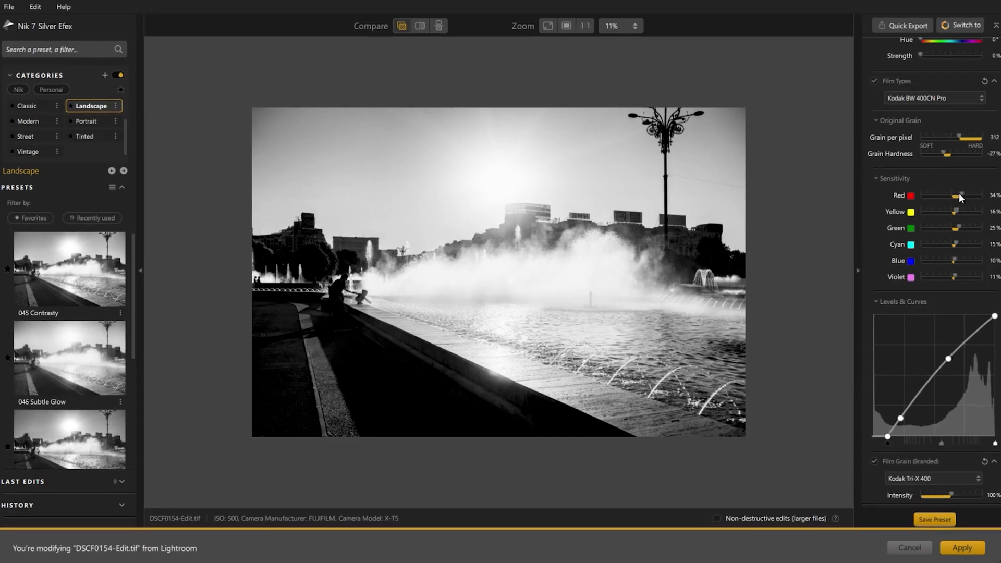
pyautogui.moveTo(960, 195)
pyautogui.mouseDown()
pyautogui.moveTo(935, 196)
pyautogui.moveTo(966, 191)
pyautogui.moveTo(903, 189)
pyautogui.moveTo(951, 184)
pyautogui.mouseUp()
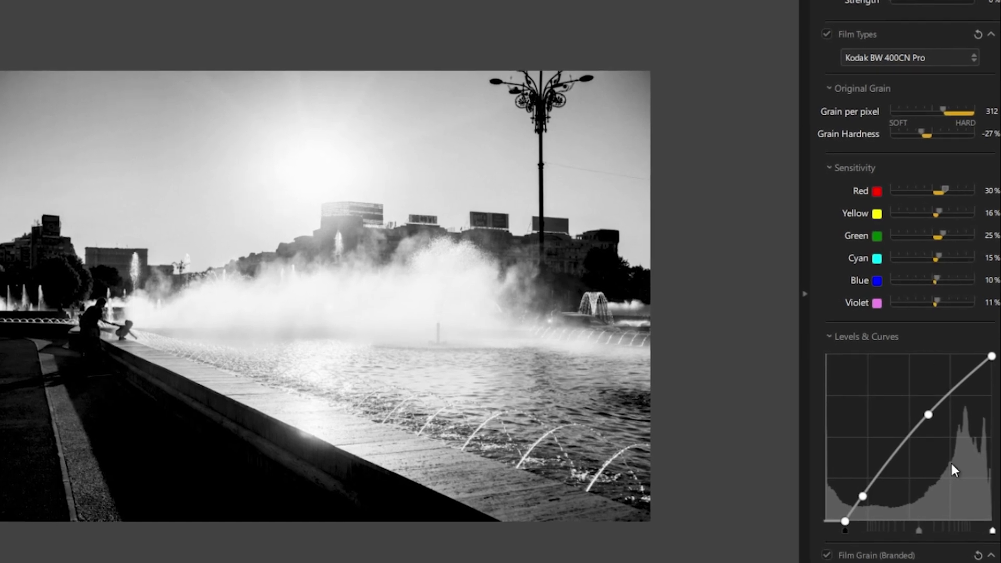
# Burn the photo's top edge with 19% strength, 69% size and 13% transition
pyautogui.scroll(-10, 950, 461)
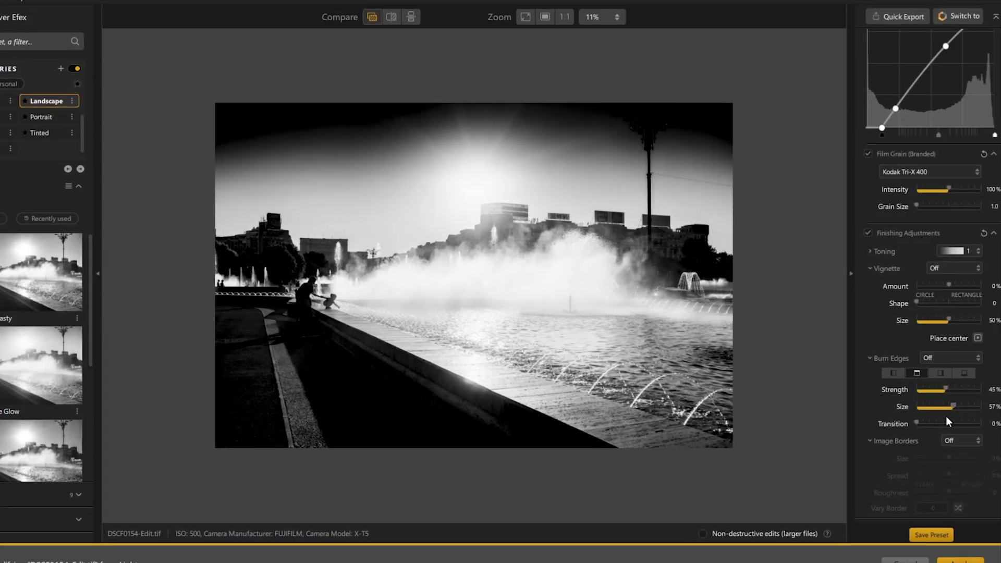
pyautogui.moveTo(955, 417)
pyautogui.mouseDown()
pyautogui.moveTo(973, 418)
pyautogui.moveTo(977, 444)
pyautogui.moveTo(919, 405)
pyautogui.mouseUp()
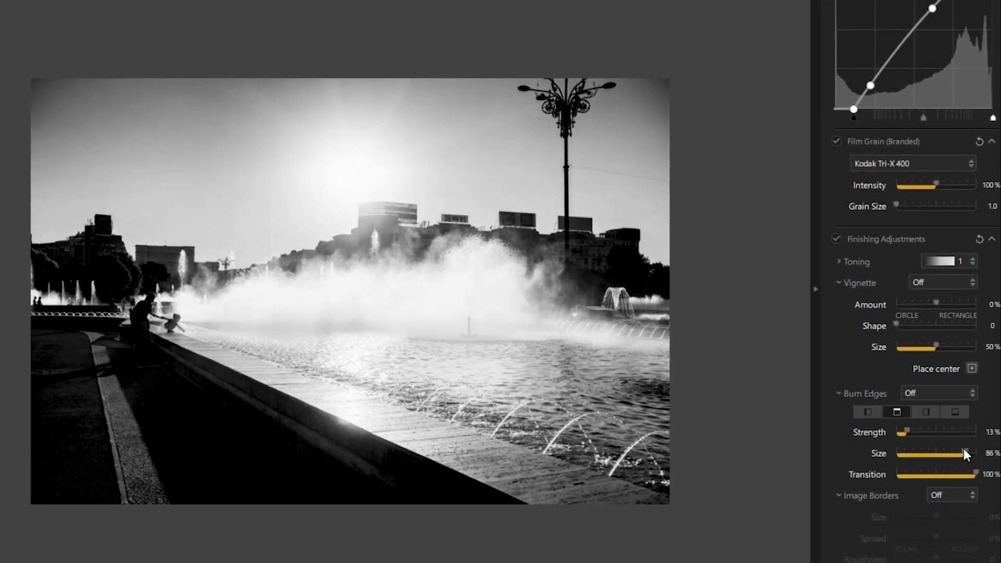
pyautogui.moveTo(969, 450)
pyautogui.mouseDown()
pyautogui.moveTo(898, 467)
pyautogui.moveTo(936, 466)
pyautogui.moveTo(922, 443)
pyautogui.moveTo(932, 443)
pyautogui.moveTo(931, 466)
pyautogui.mouseUp()
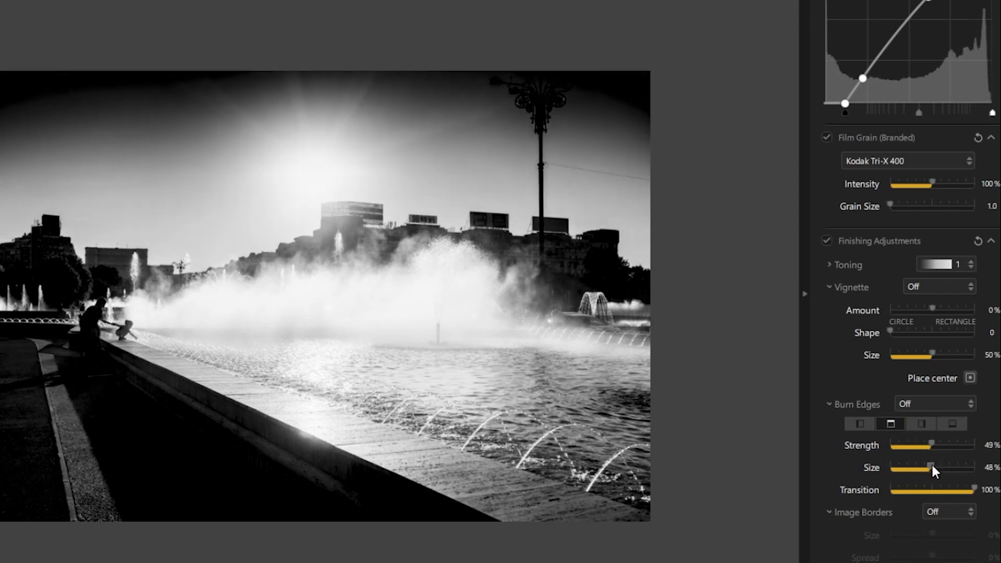
pyautogui.click(852, 426)
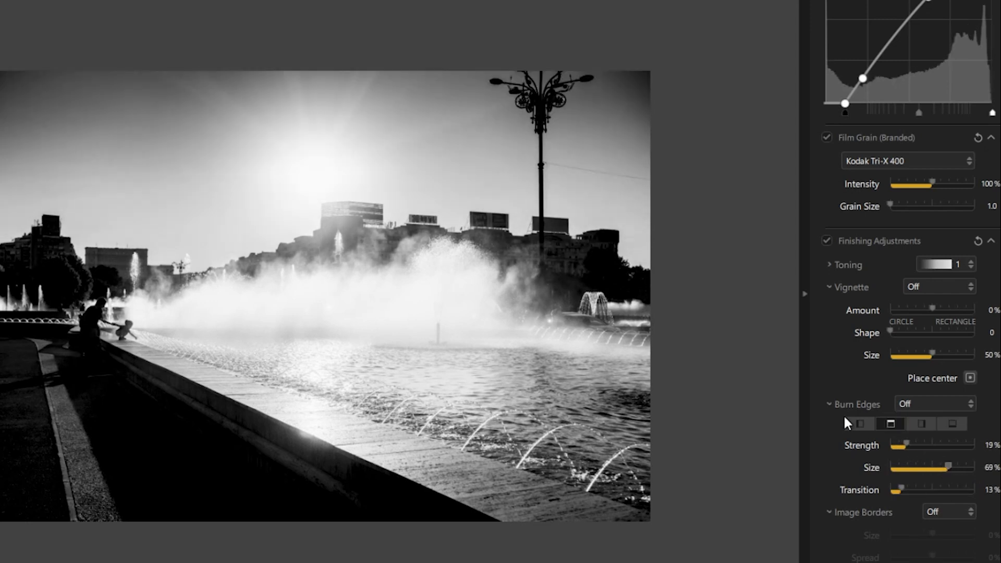
# Place a control point in the sky beside the sun, slightly widen its area and adjust its brightness
pyautogui.scroll(15, 843, 414)
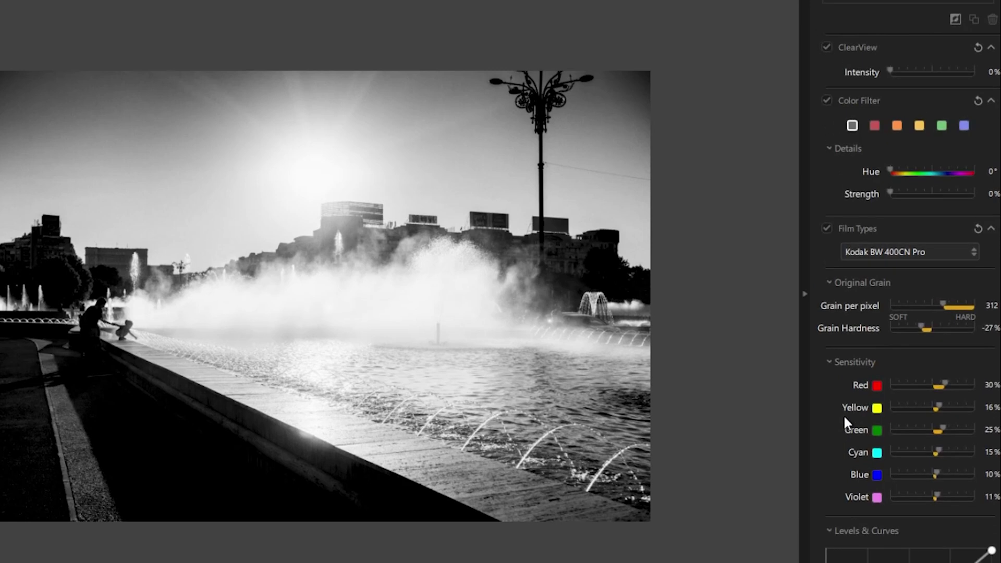
pyautogui.scroll(-5, 843, 414)
pyautogui.scroll(10, 843, 414)
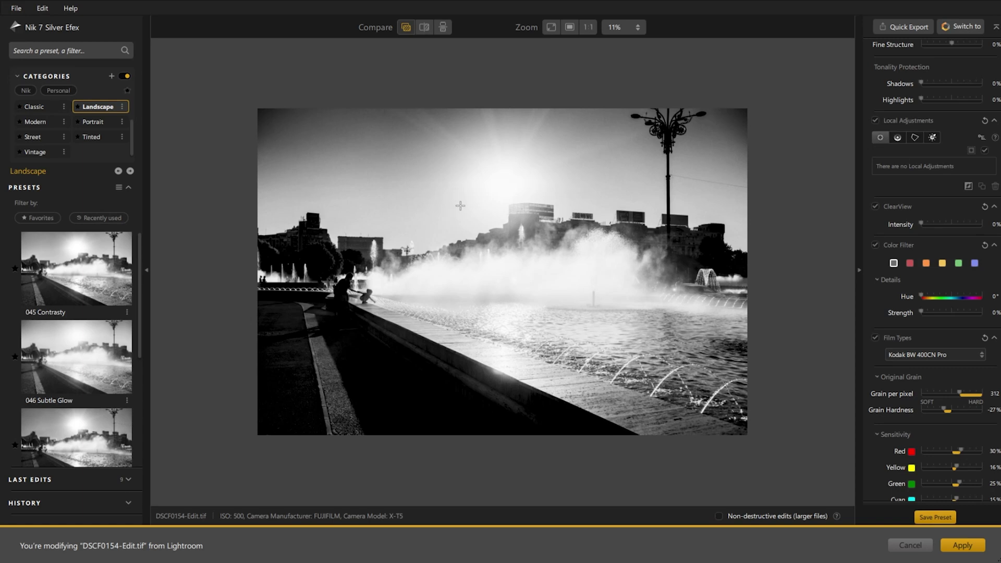
pyautogui.click(413, 190)
pyautogui.moveTo(414, 190); pyautogui.dragTo(434, 204)
pyautogui.click(471, 200)
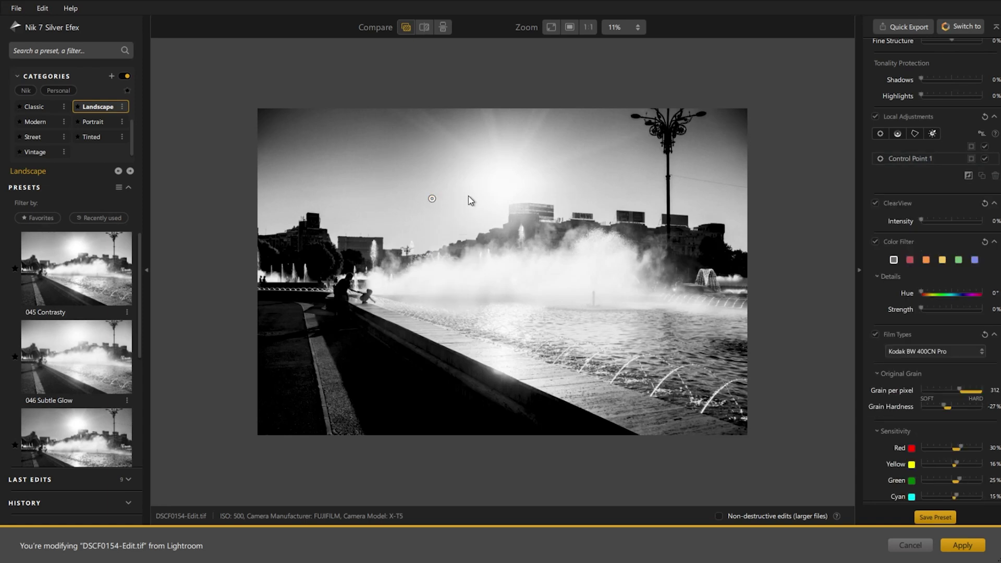
pyautogui.click(432, 198)
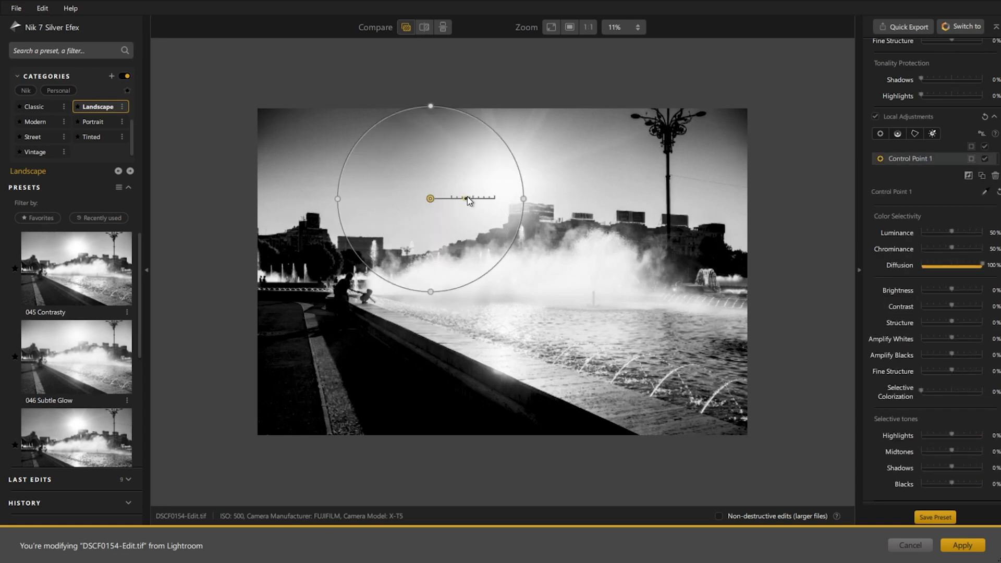
pyautogui.moveTo(431, 199)
pyautogui.mouseDown()
pyautogui.moveTo(545, 197)
pyautogui.moveTo(430, 205)
pyautogui.mouseUp()
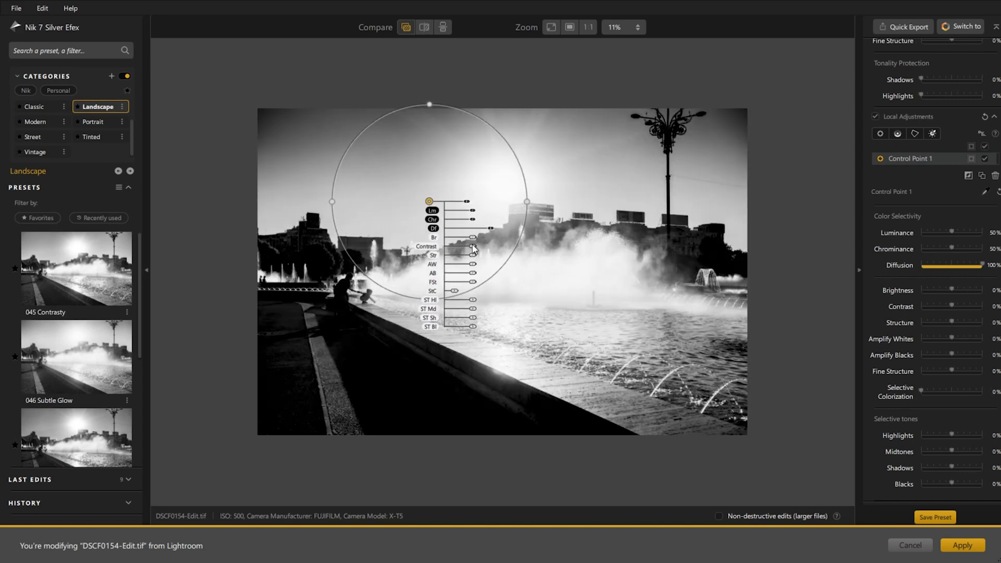
pyautogui.moveTo(472, 237); pyautogui.dragTo(468, 214)
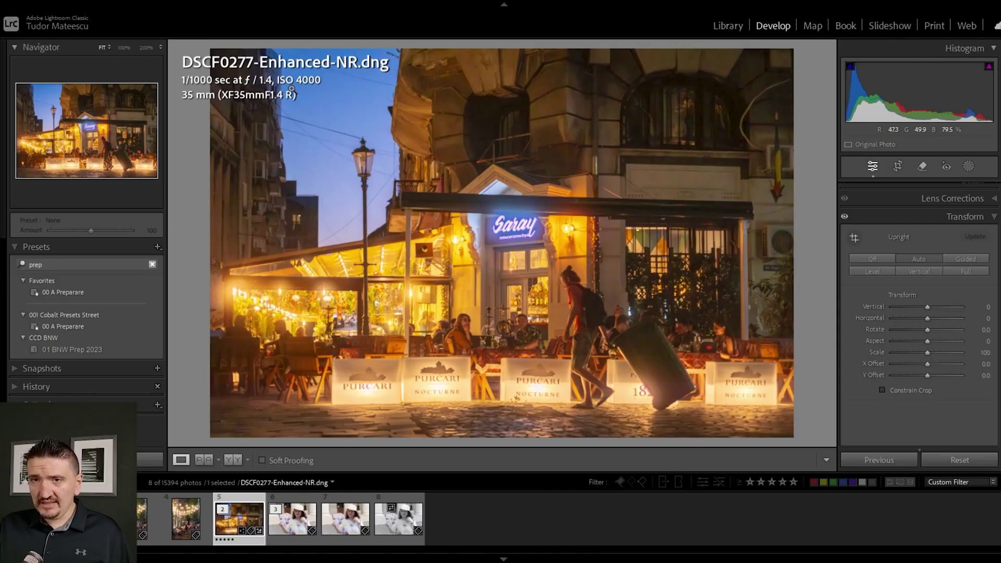
# Switch to Lightroom Classic and examine the night restaurant photo's noise at 100% in the sky, sign, diners and facade
pyautogui.click(292, 89)
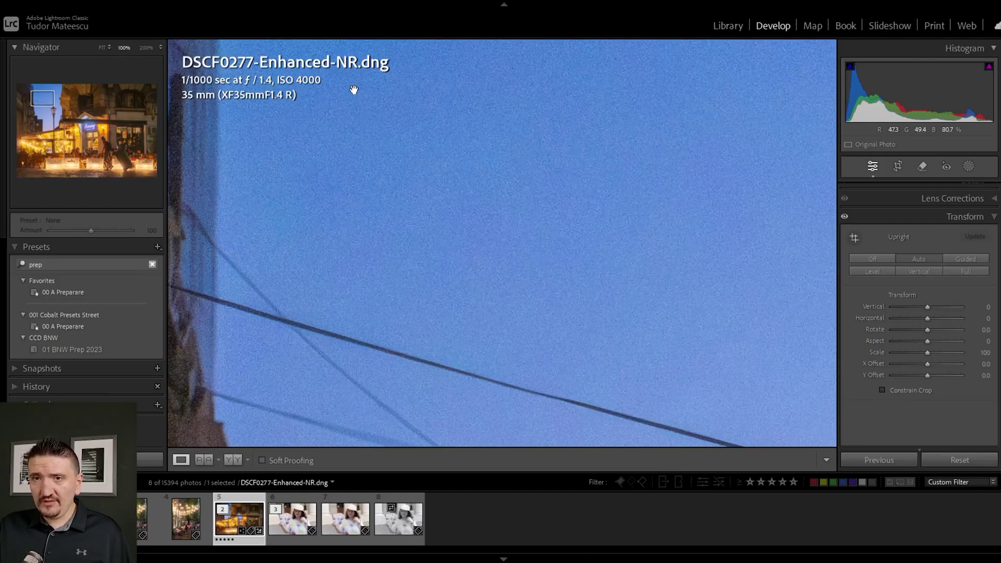
pyautogui.click(353, 131)
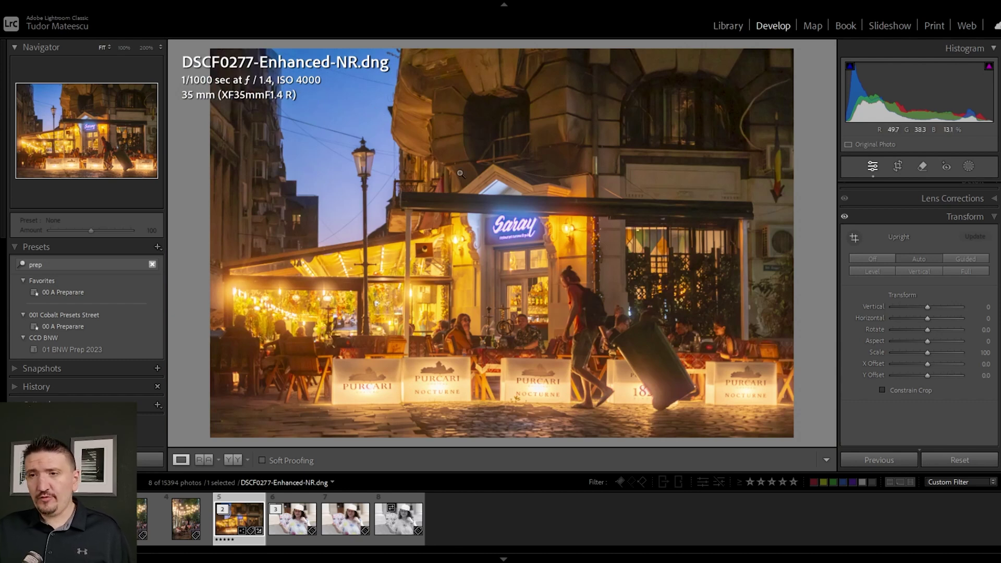
pyautogui.click(541, 244)
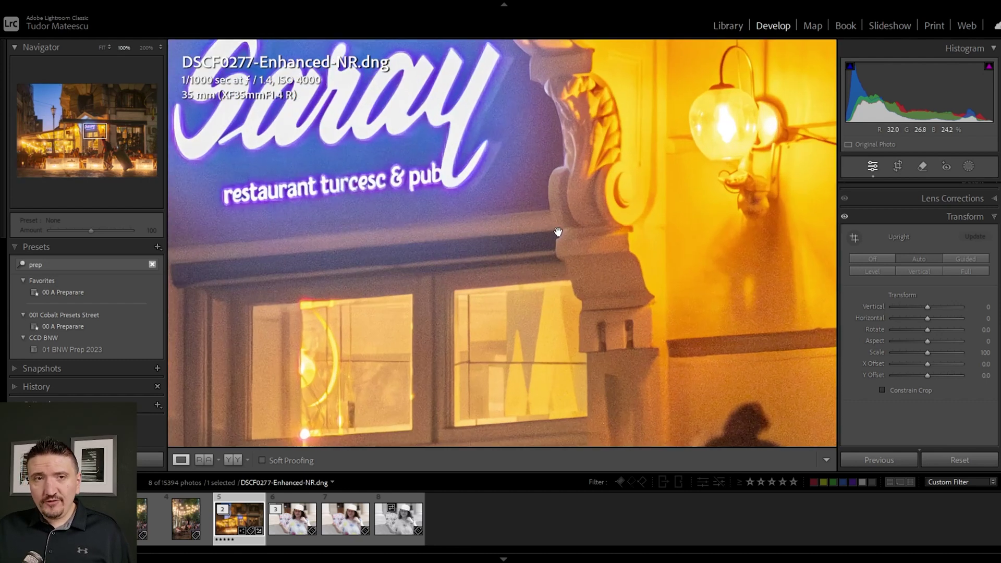
pyautogui.click(567, 257)
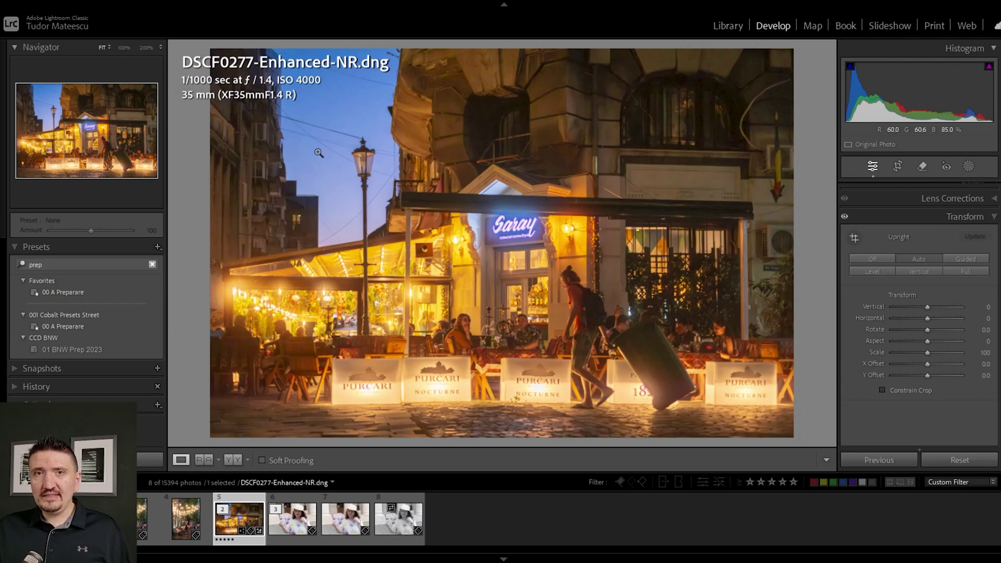
pyautogui.click(491, 316)
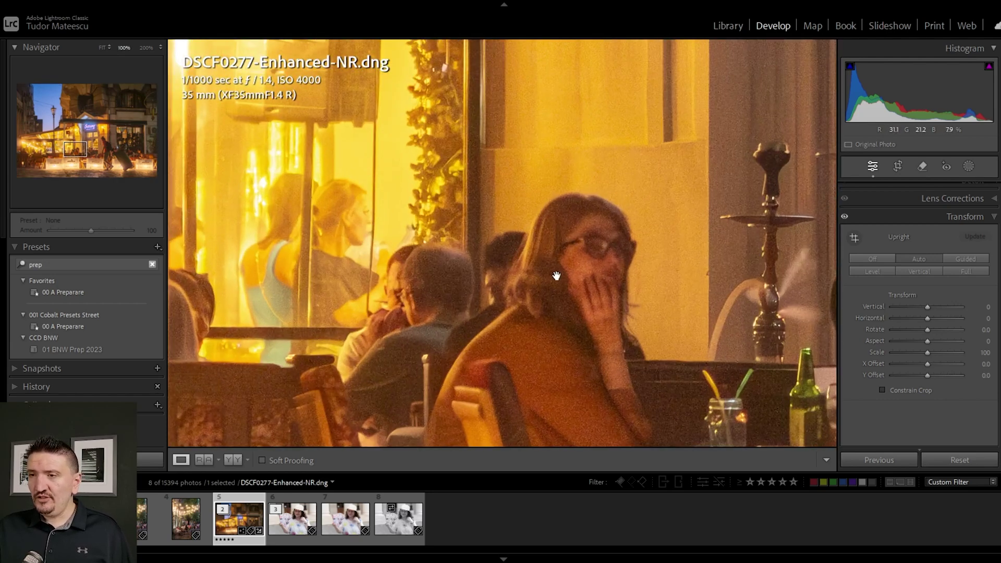
pyautogui.click(403, 255)
pyautogui.click(386, 322)
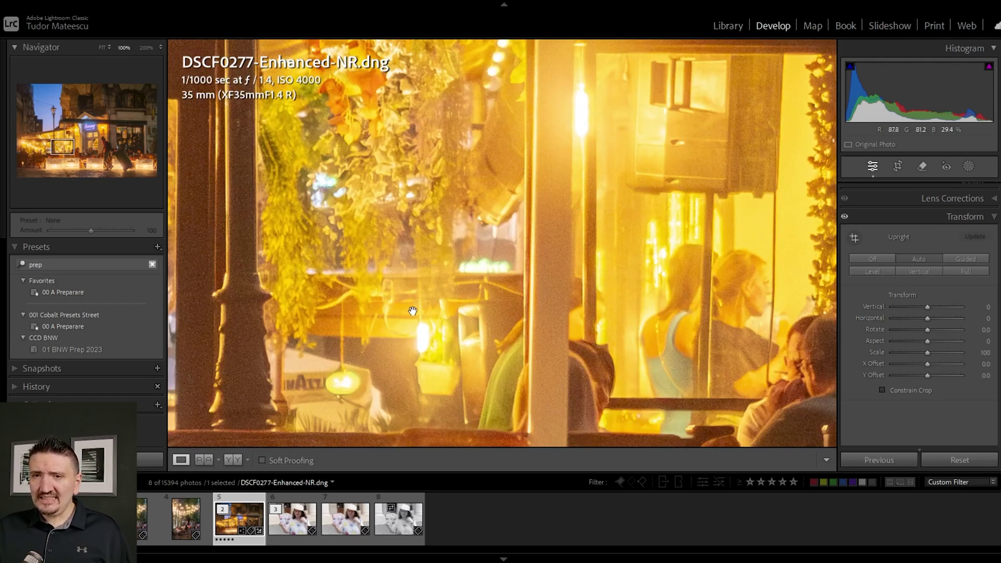
pyautogui.click(413, 312)
pyautogui.click(629, 196)
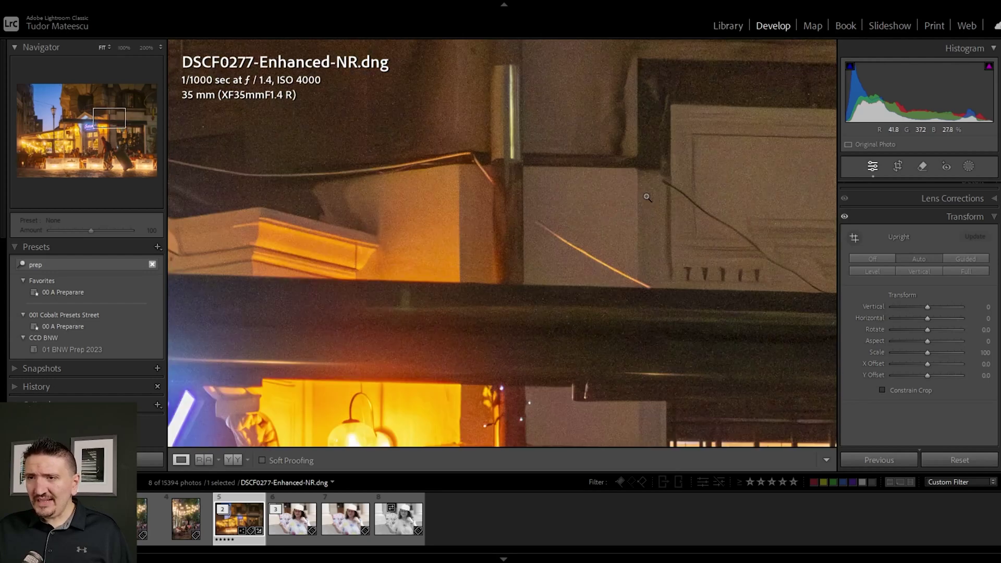
pyautogui.click(630, 201)
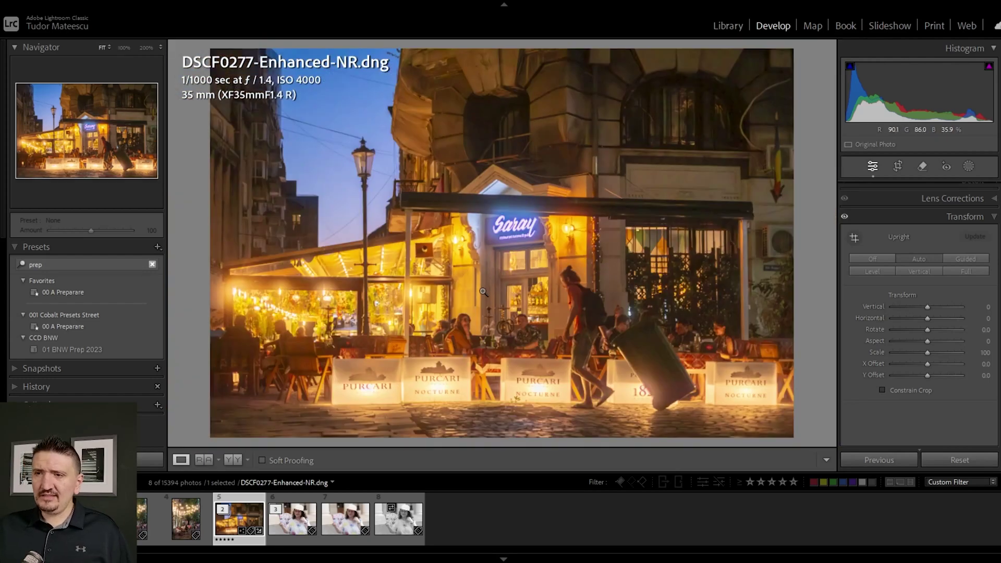
pyautogui.click(581, 289)
pyautogui.click(595, 307)
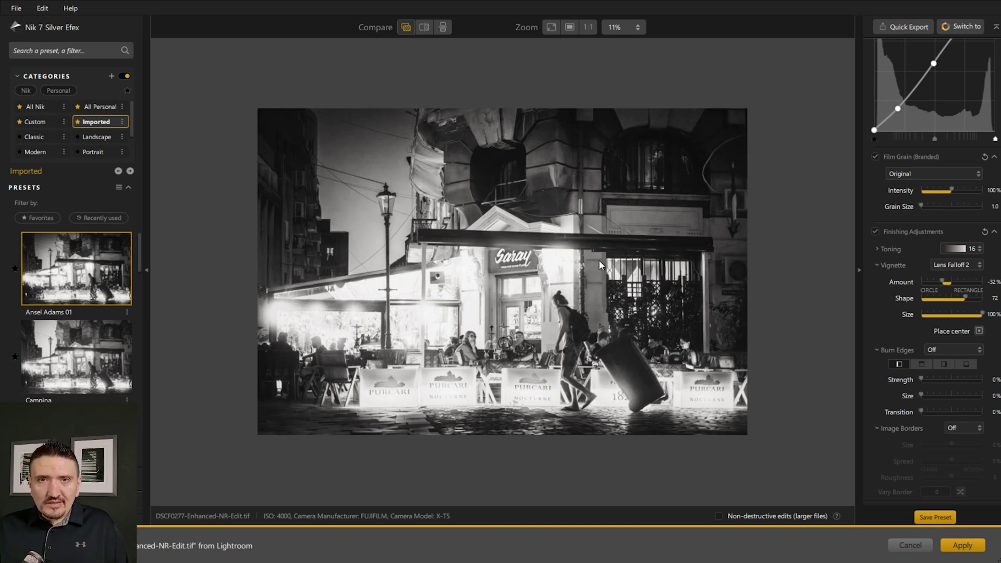
# Try the imported Campina and street 01 fara bordura presets on the night photo, and return to Ansel Adams 01
pyautogui.click(81, 382)
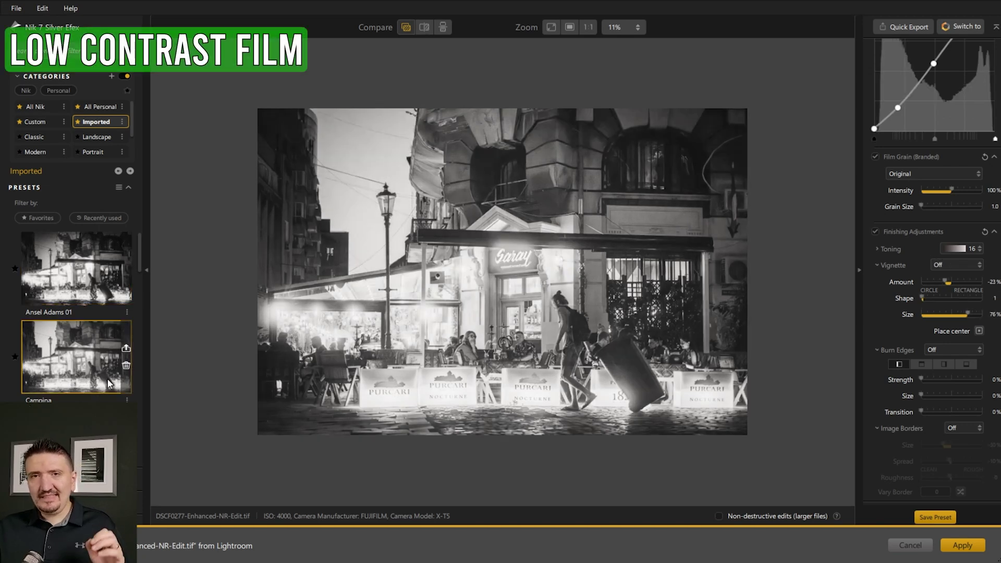
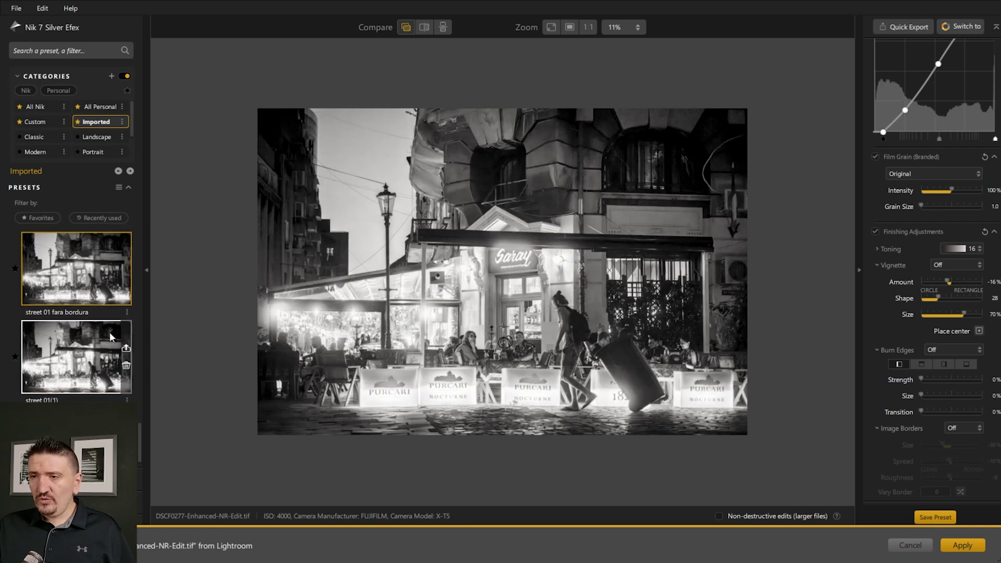
pyautogui.moveTo(140, 417); pyautogui.dragTo(130, 227)
pyautogui.click(84, 270)
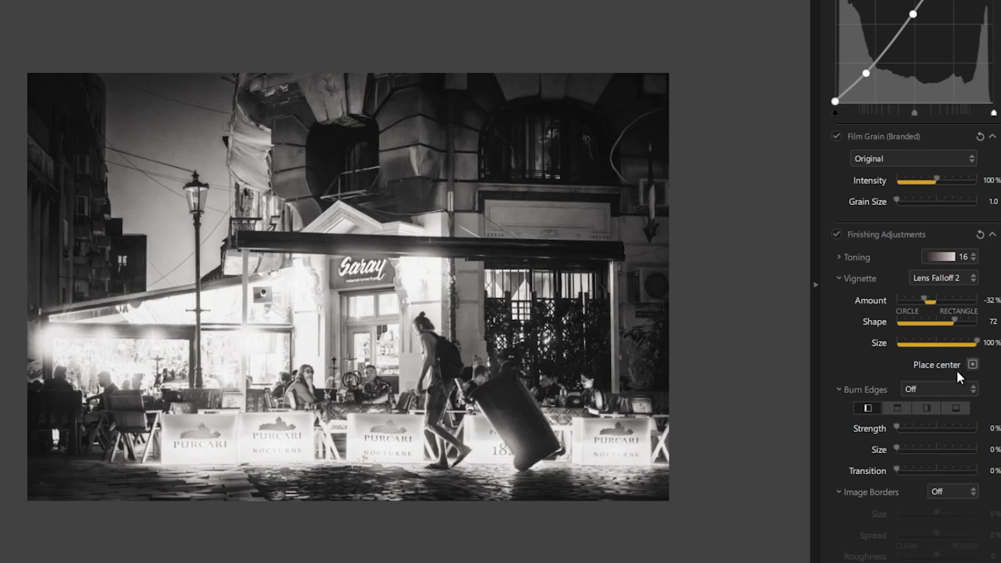
# Add a control point in the sky near the street lamp, slightly widen its area, and set brightness -37% and contrast -100%
pyautogui.scroll(10, 966, 359)
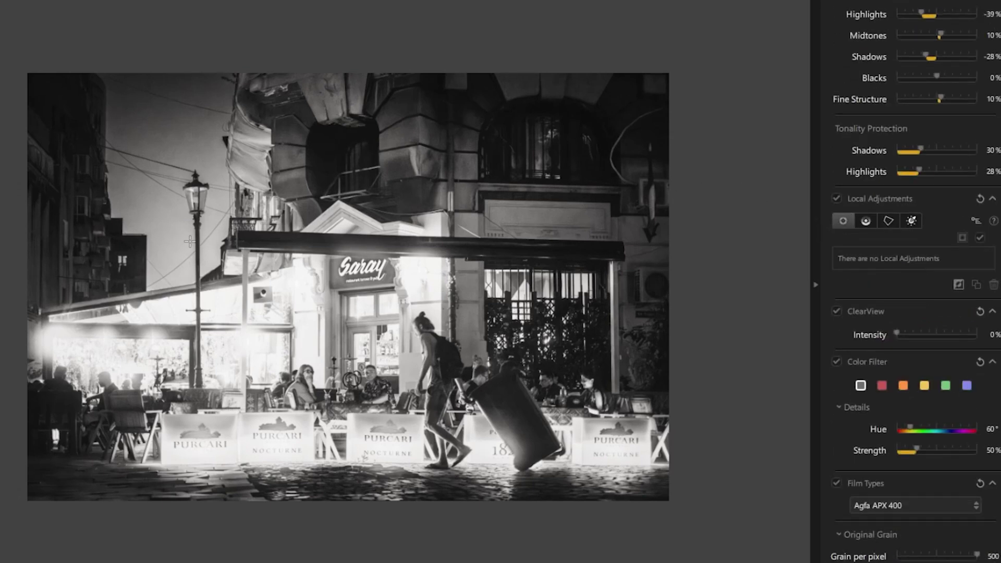
pyautogui.click(172, 242)
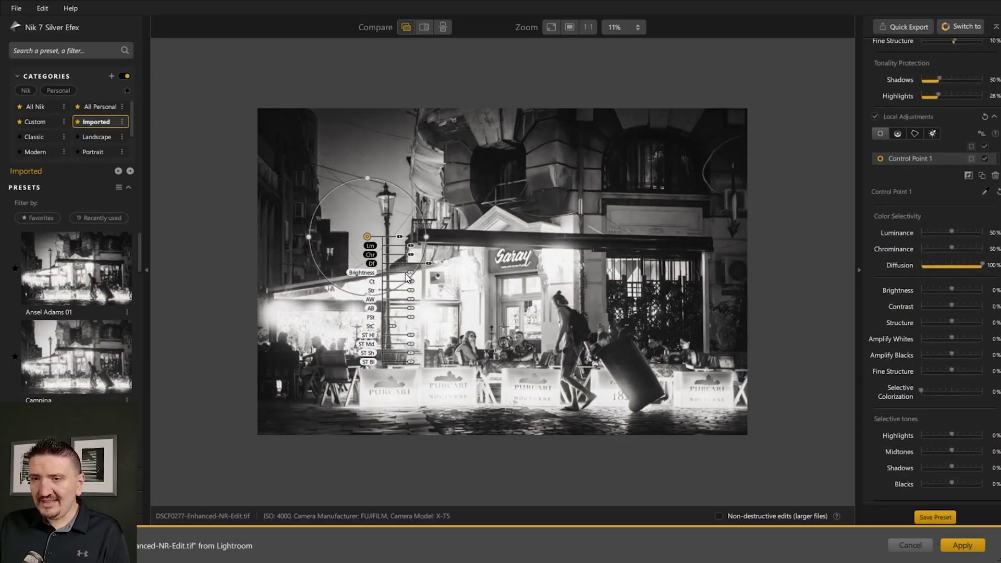
pyautogui.moveTo(410, 274); pyautogui.dragTo(402, 236)
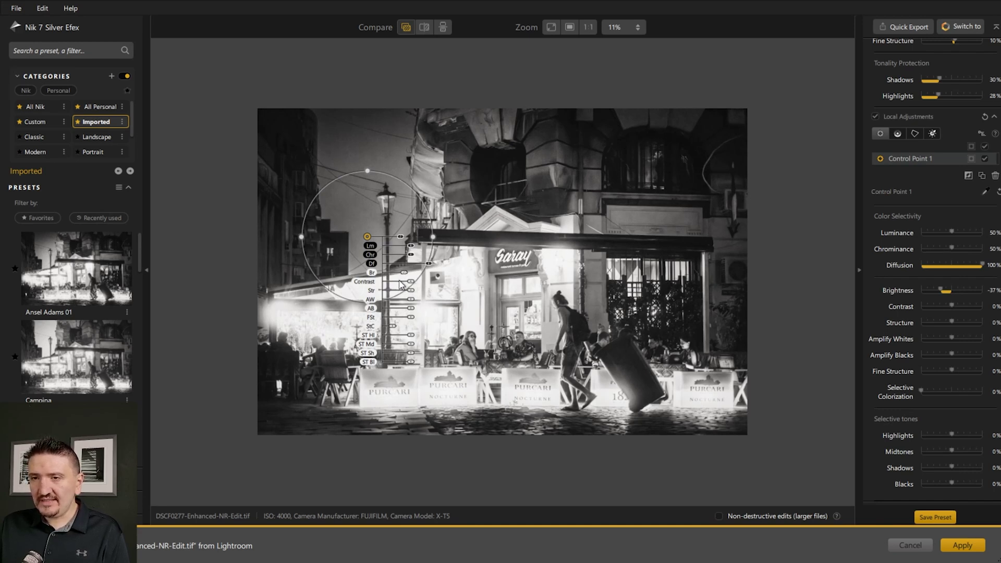
pyautogui.moveTo(411, 285); pyautogui.dragTo(392, 286)
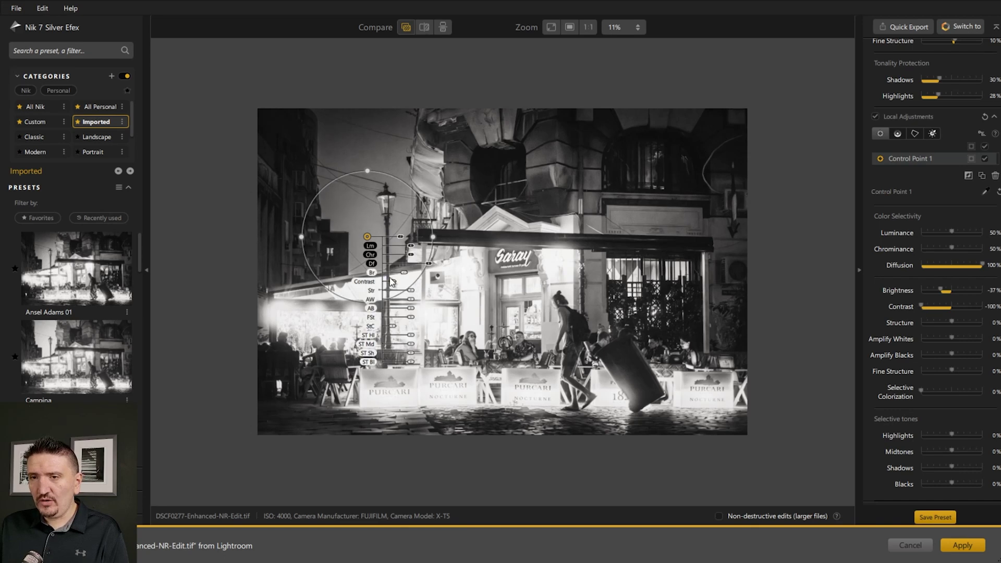
pyautogui.click(479, 215)
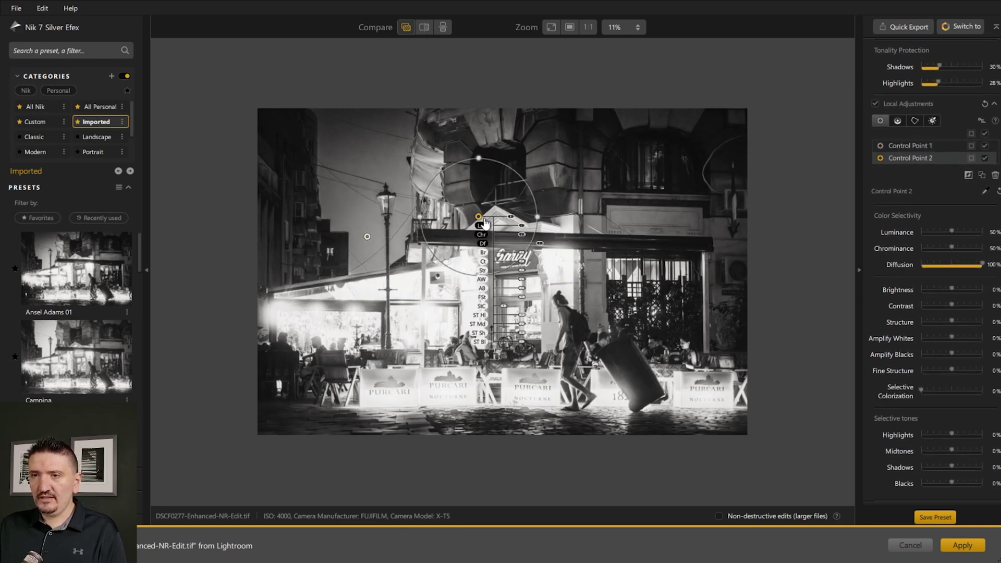
pyautogui.click(510, 75)
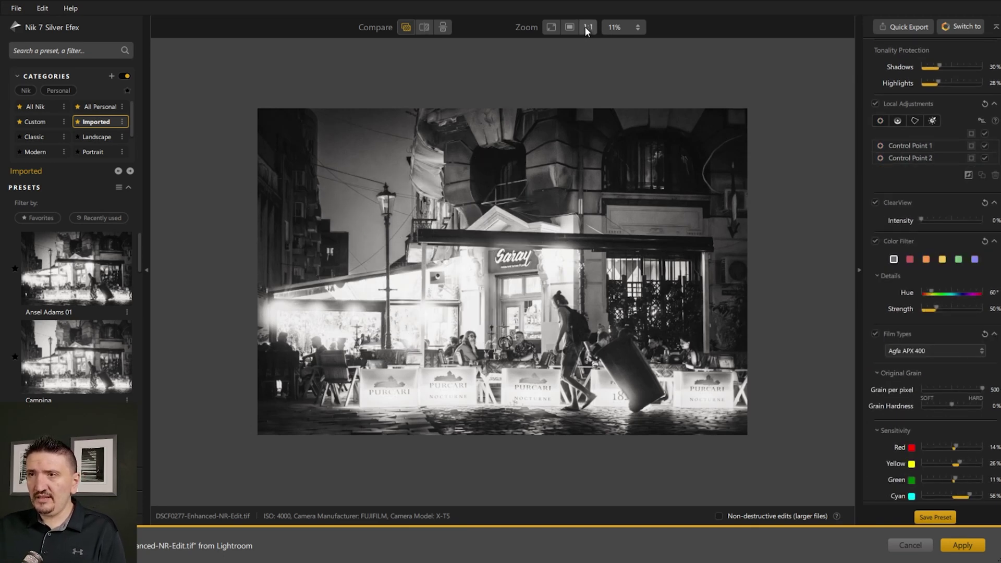
pyautogui.click(587, 27)
pyautogui.moveTo(793, 85); pyautogui.dragTo(764, 82)
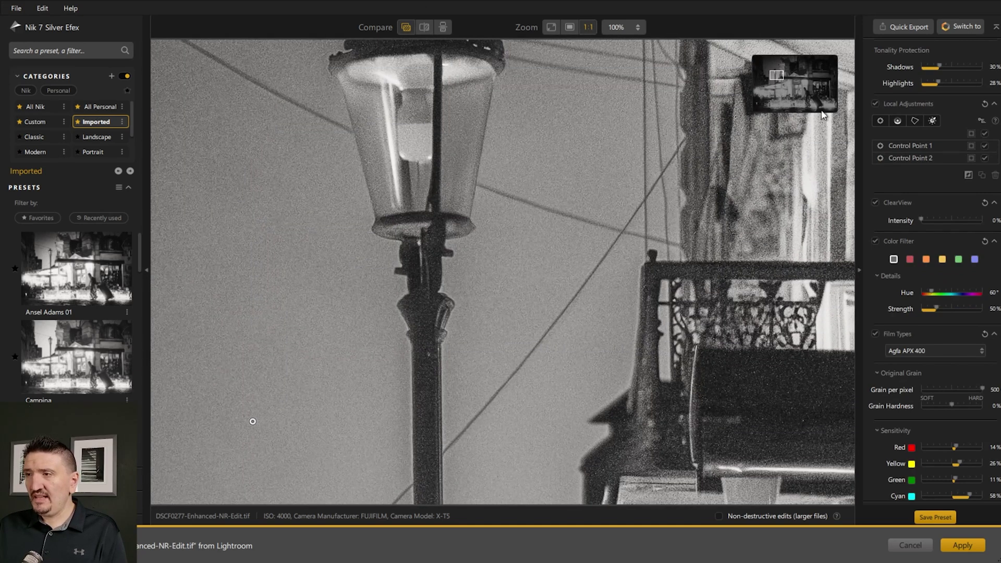
pyautogui.click(926, 157)
pyautogui.press('Delete')
# Add a control point on the street lamp's glass and shrink its area to fit around the lamp
pyautogui.click(881, 120)
pyautogui.click(420, 137)
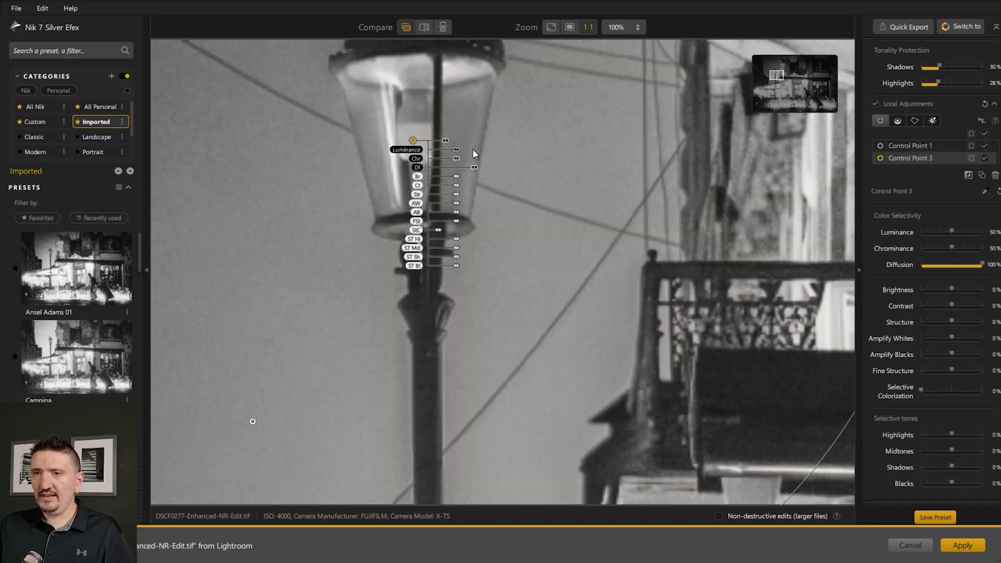
pyautogui.moveTo(446, 140); pyautogui.dragTo(440, 140)
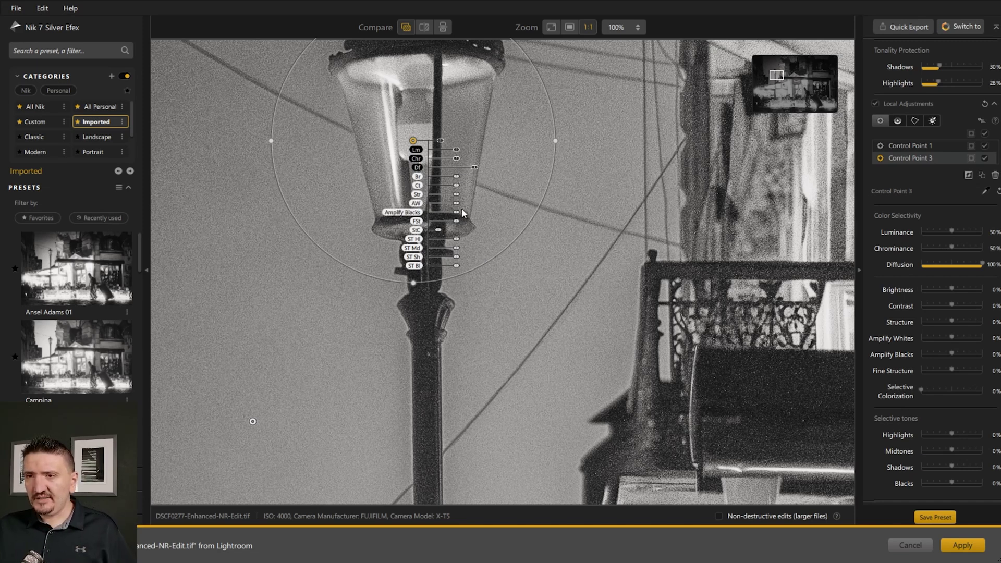
# Add another control point on the building's draped corner beside the lamp, and set the sky control point's brightness to -55%
pyautogui.click(550, 27)
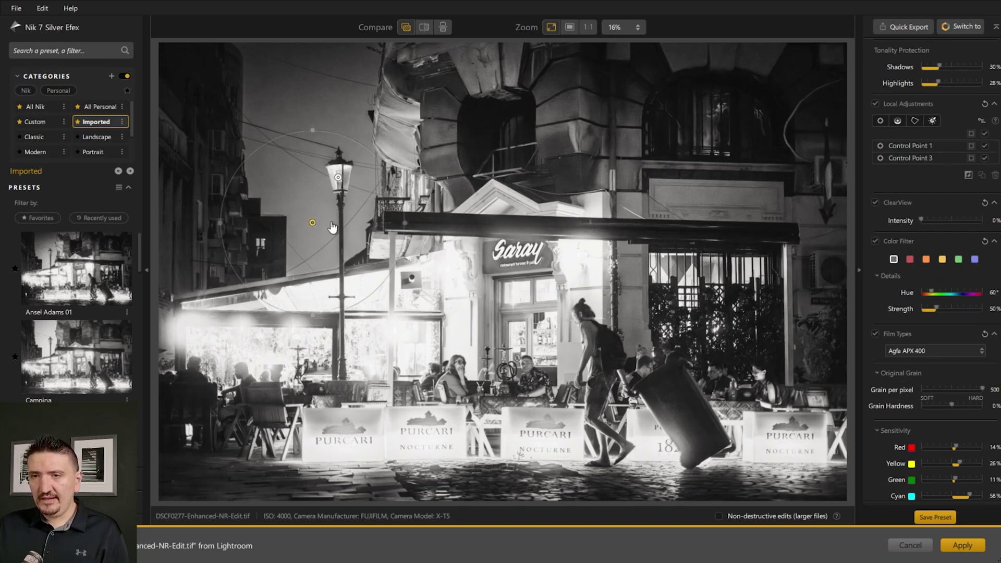
pyautogui.click(311, 223)
pyautogui.moveTo(311, 224); pyautogui.dragTo(403, 140)
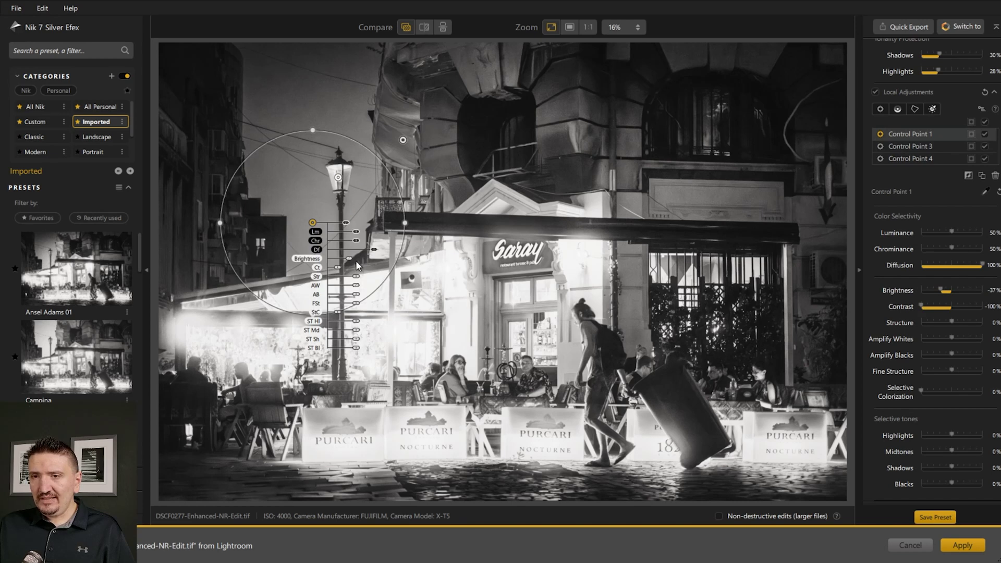
pyautogui.moveTo(347, 258); pyautogui.dragTo(344, 259)
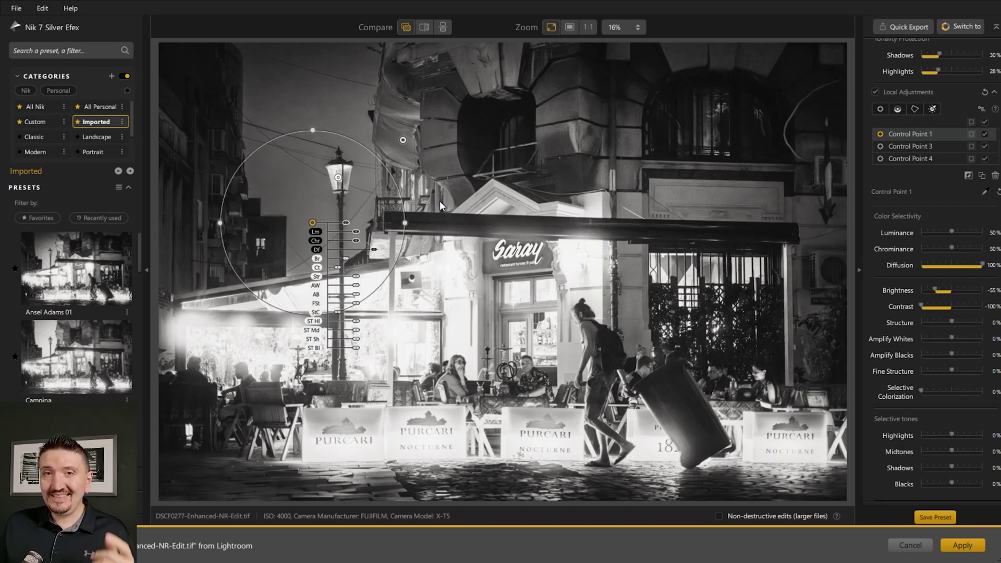
# Examine where tonal zones such as zone 8 fall on the photo, and clear the zone highlighting
pyautogui.scroll(5, 897, 246)
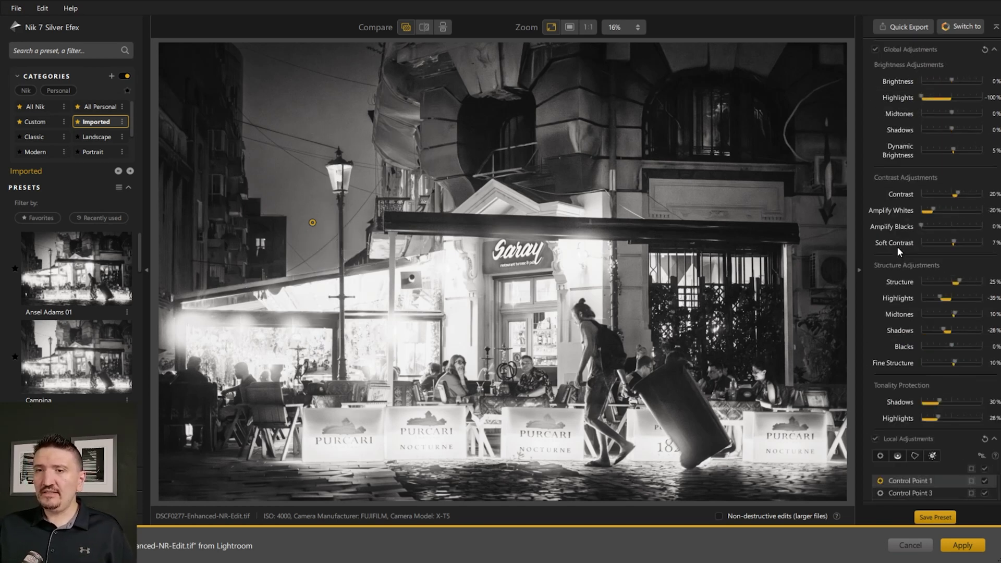
pyautogui.scroll(5, 897, 247)
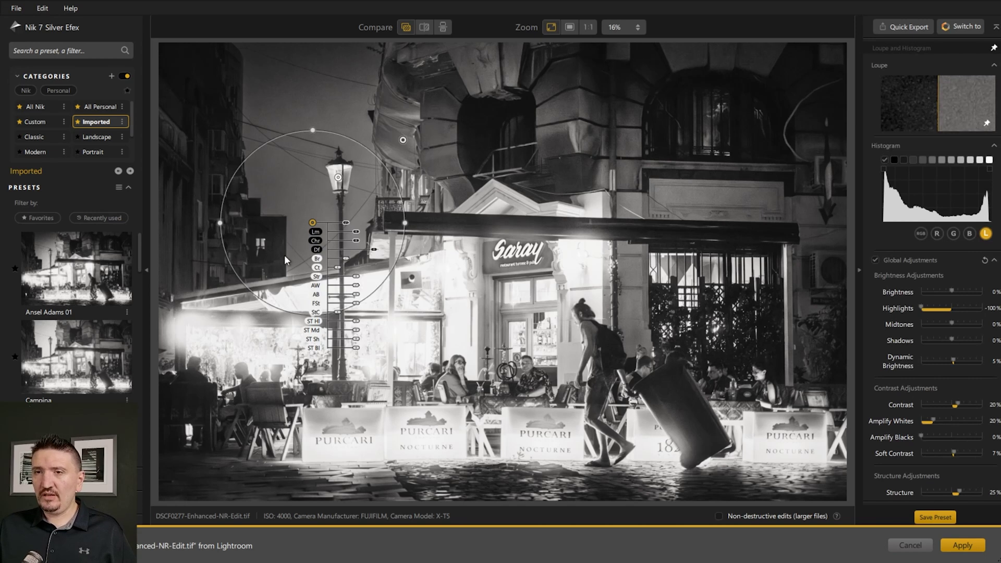
pyautogui.moveTo(913, 166)
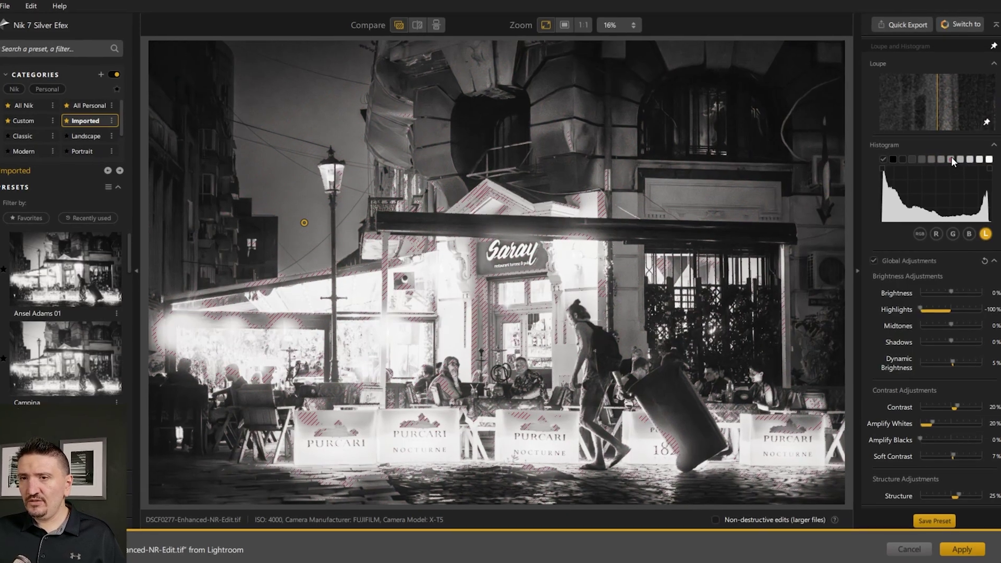
pyautogui.click(951, 157)
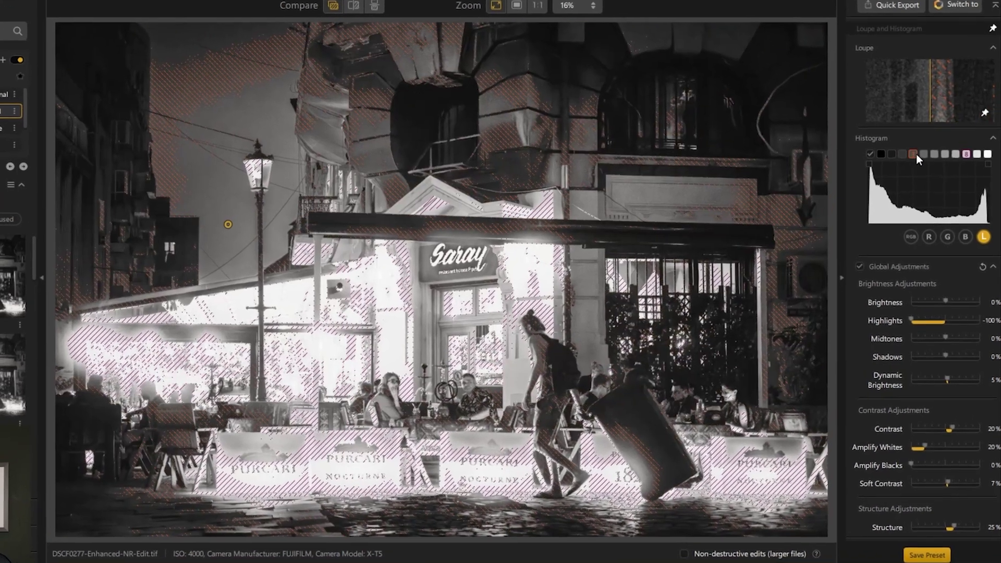
pyautogui.click(936, 155)
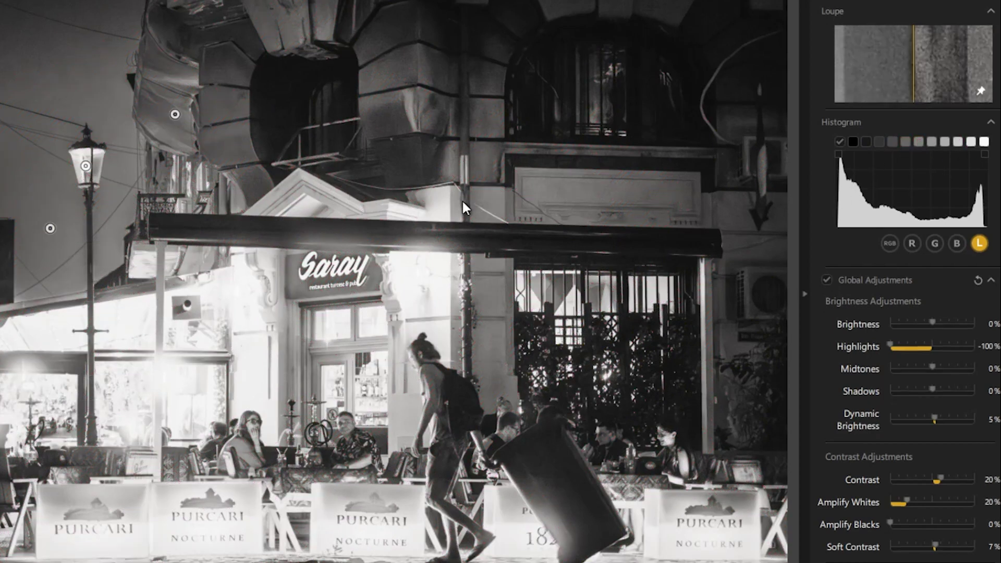
# Apply the yellow color filter to the night street photo
pyautogui.scroll(-7, 454, 204)
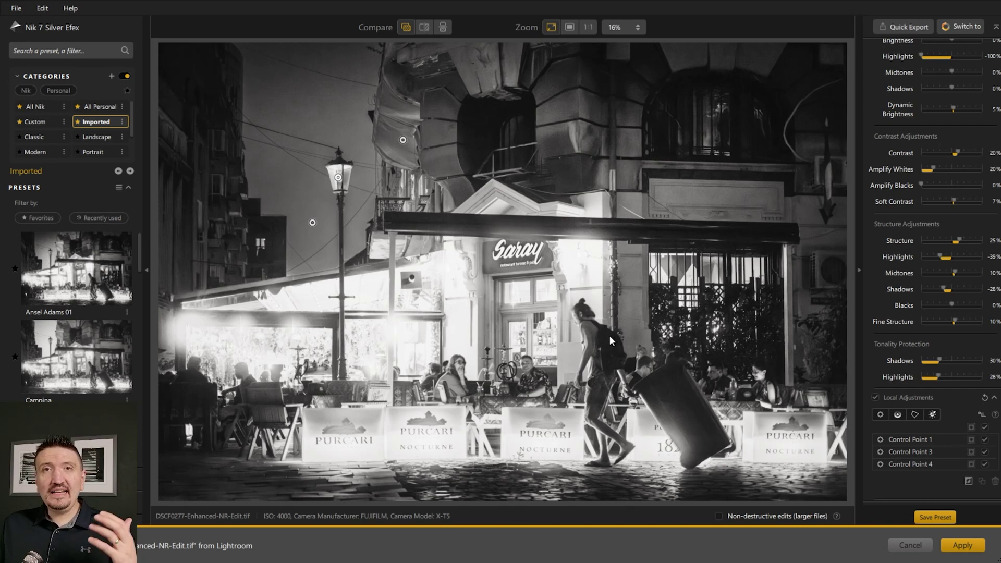
pyautogui.scroll(8, 959, 286)
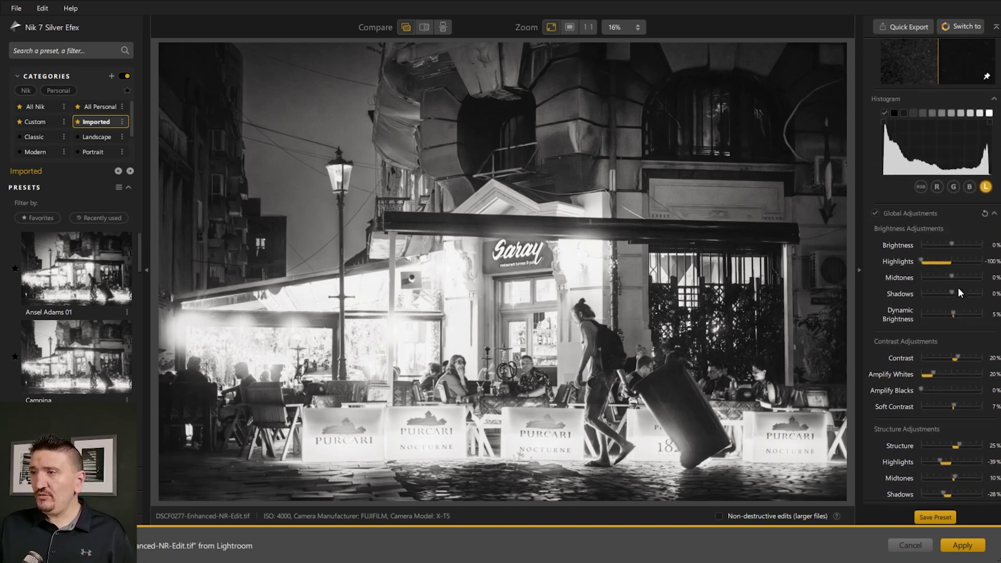
pyautogui.scroll(-15, 958, 287)
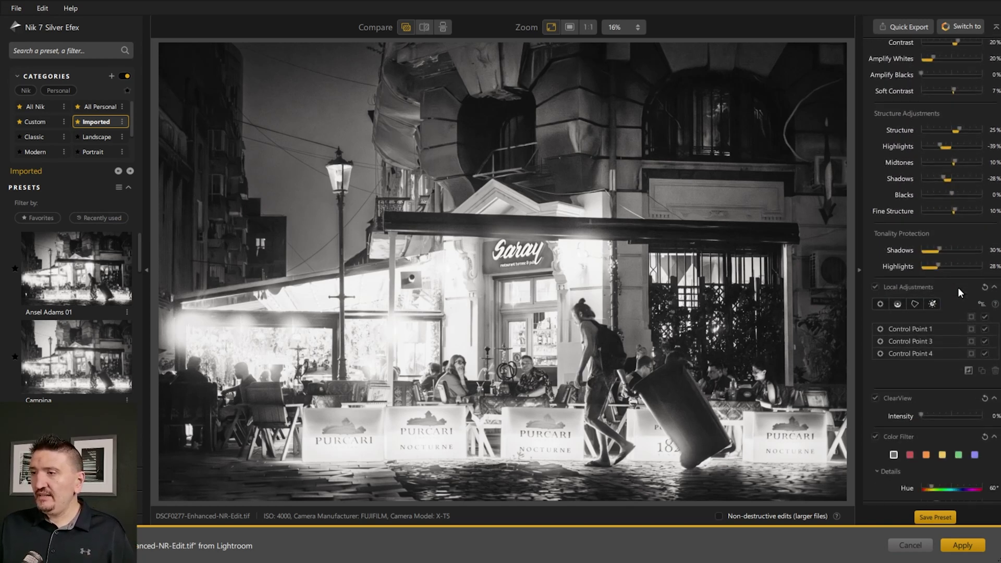
pyautogui.scroll(-1, 959, 287)
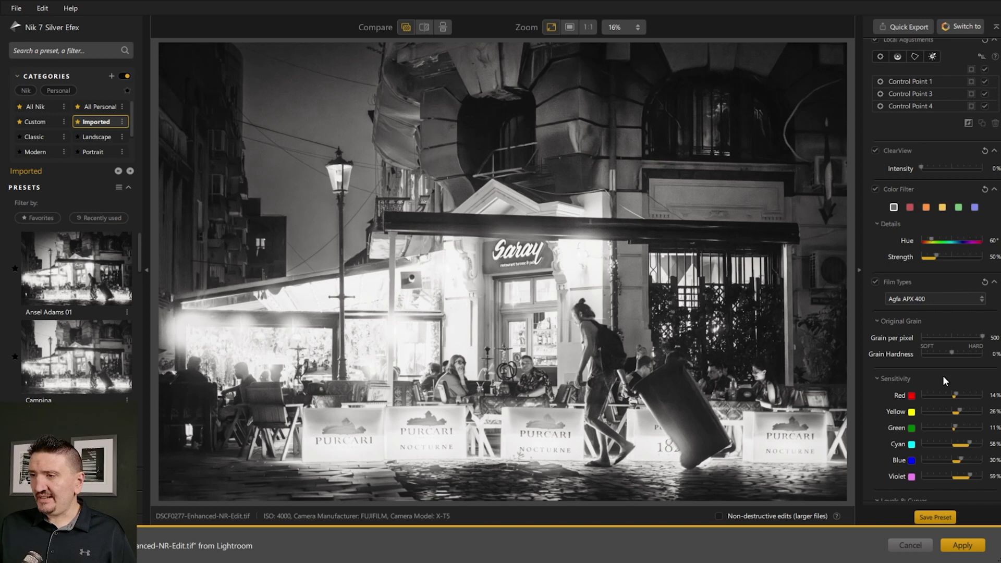
pyautogui.moveTo(959, 411)
pyautogui.mouseDown()
pyautogui.moveTo(979, 404)
pyautogui.moveTo(959, 404)
pyautogui.mouseUp()
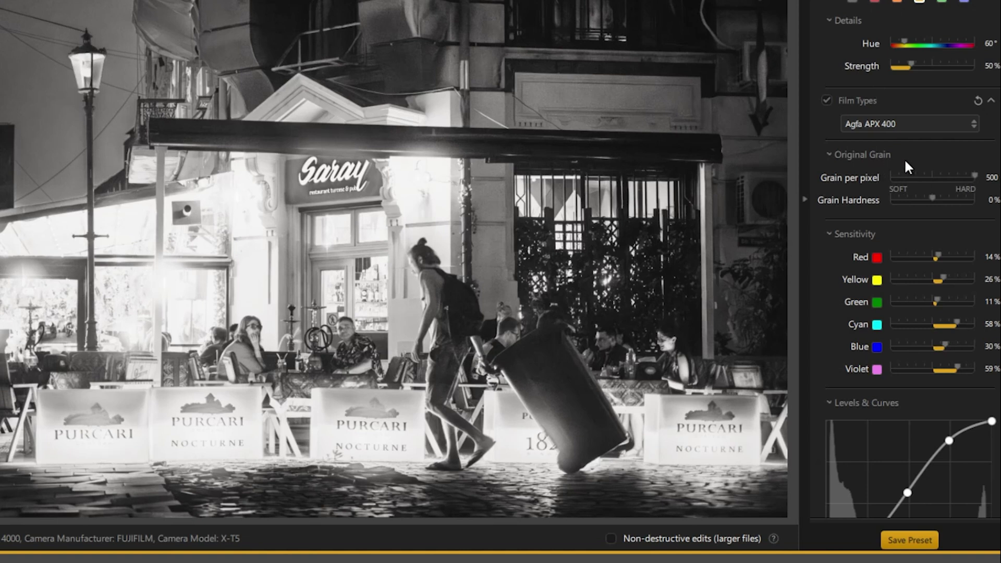
# Coarsen and soften the street photo's film grain with grain hardness -32% and grain per pixel 43
pyautogui.click(927, 176)
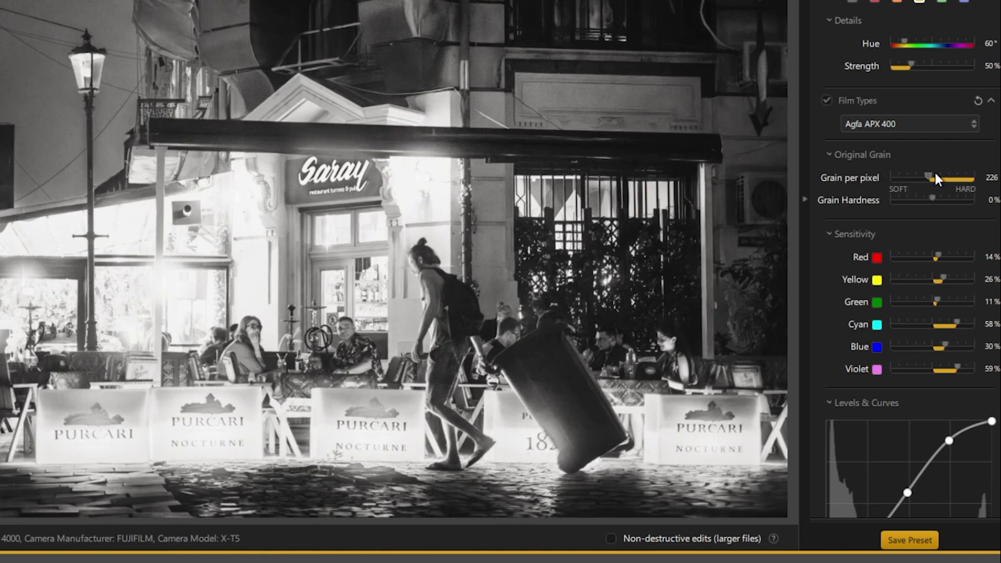
pyautogui.click(919, 201)
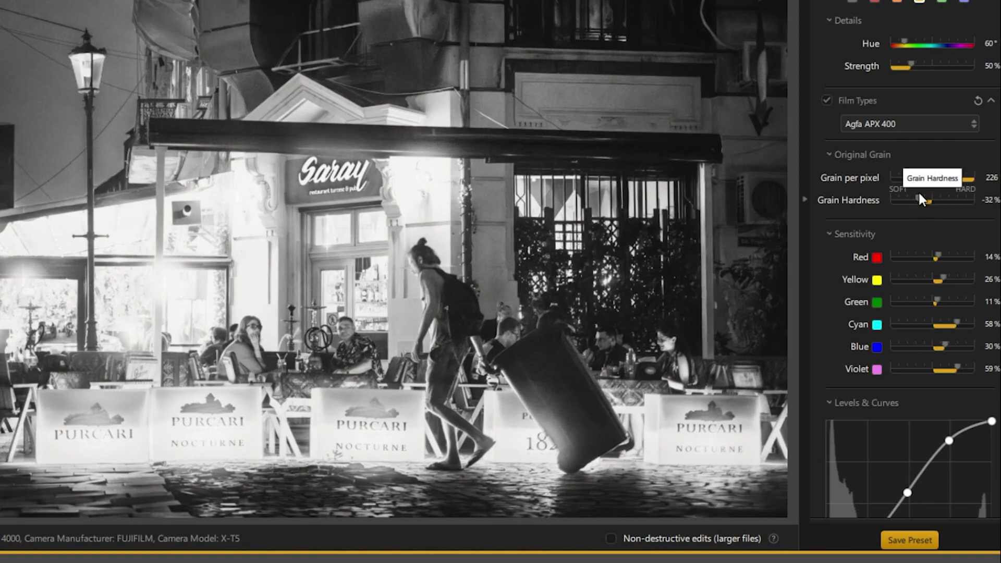
pyautogui.moveTo(918, 180); pyautogui.dragTo(904, 178)
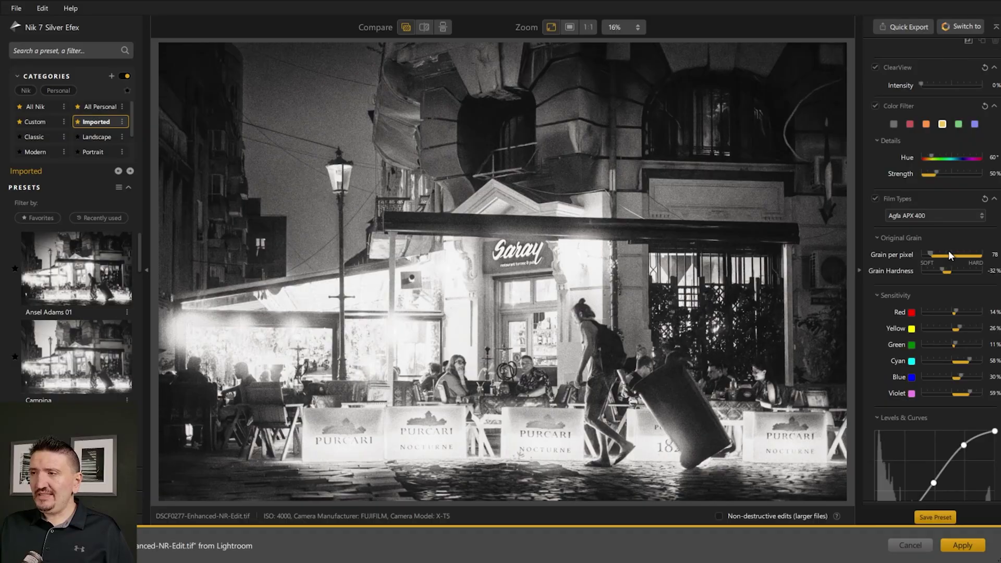
pyautogui.moveTo(943, 255); pyautogui.dragTo(932, 252)
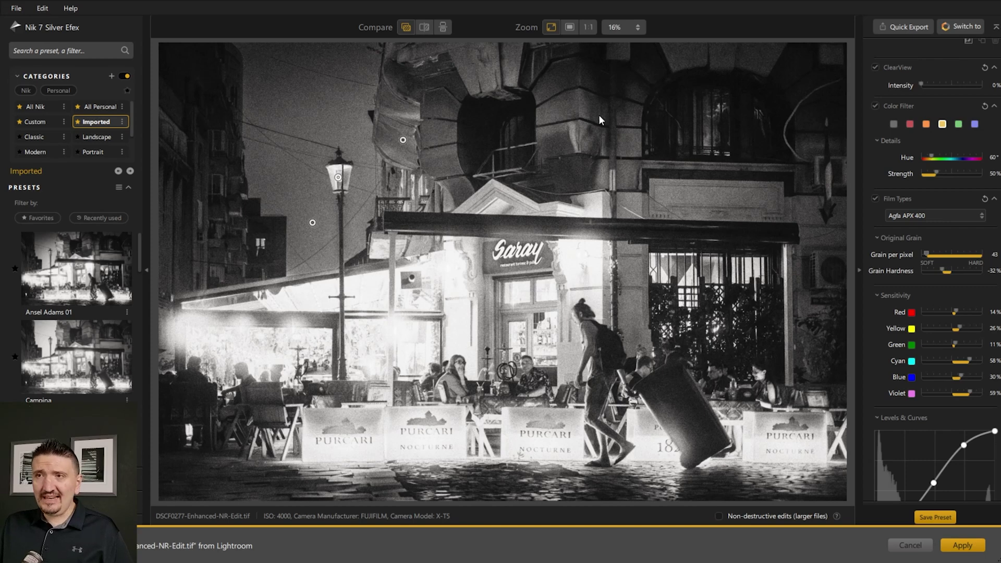
# Inspect the grain around the street lamp at 100% zoom, set grain per pixel to 295 and readjust grain hardness
pyautogui.click(588, 27)
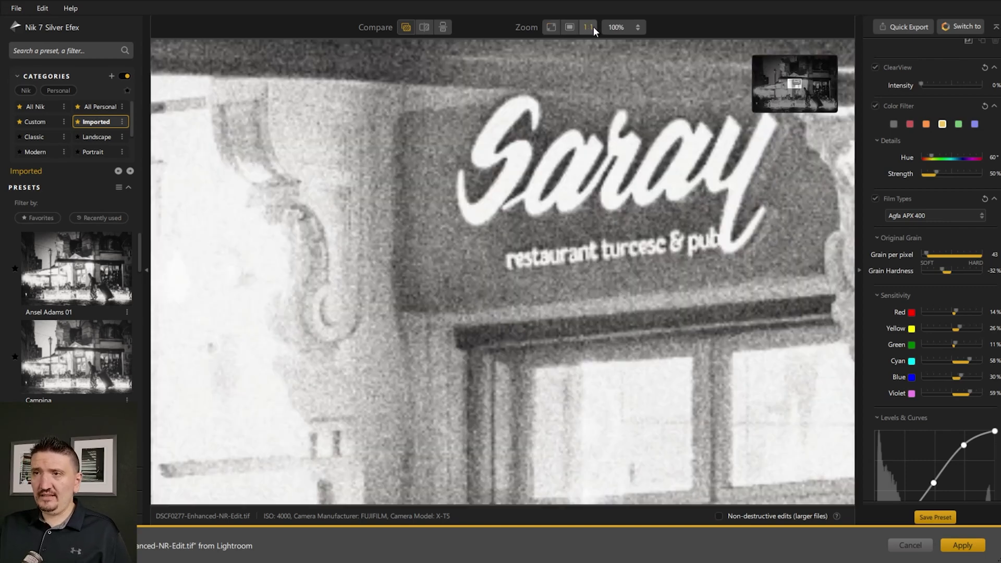
pyautogui.moveTo(789, 82); pyautogui.dragTo(776, 73)
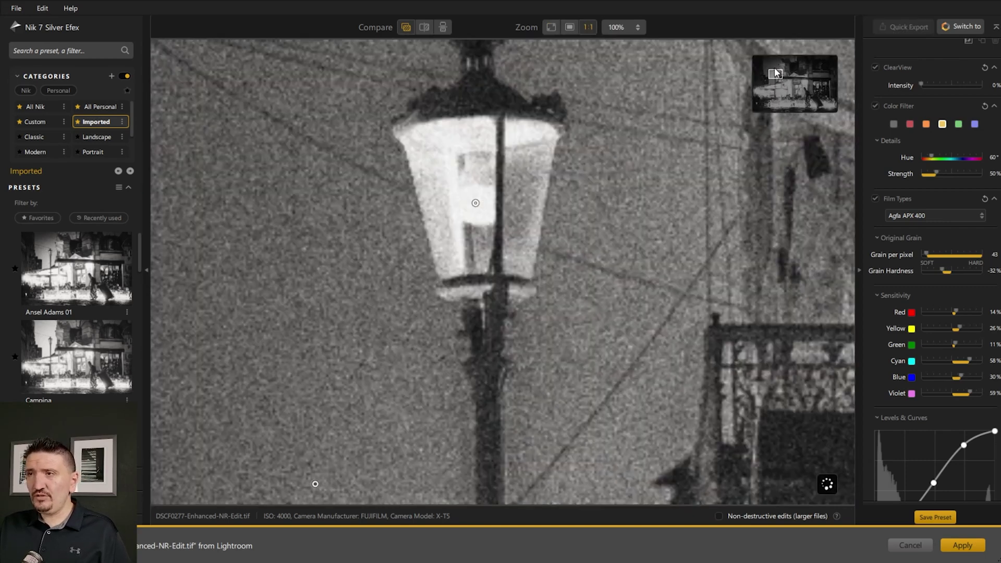
pyautogui.moveTo(927, 254); pyautogui.dragTo(940, 255)
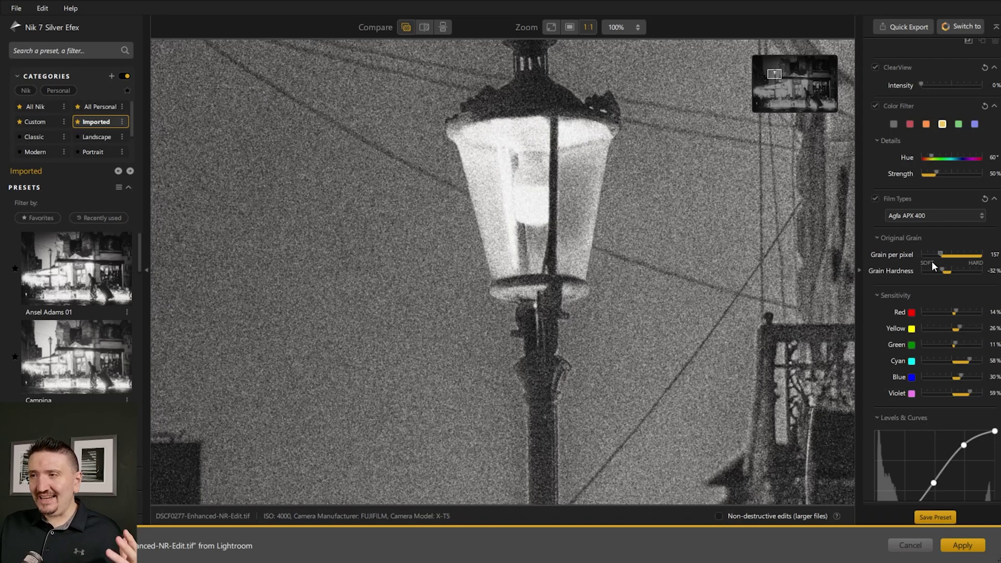
pyautogui.click(957, 256)
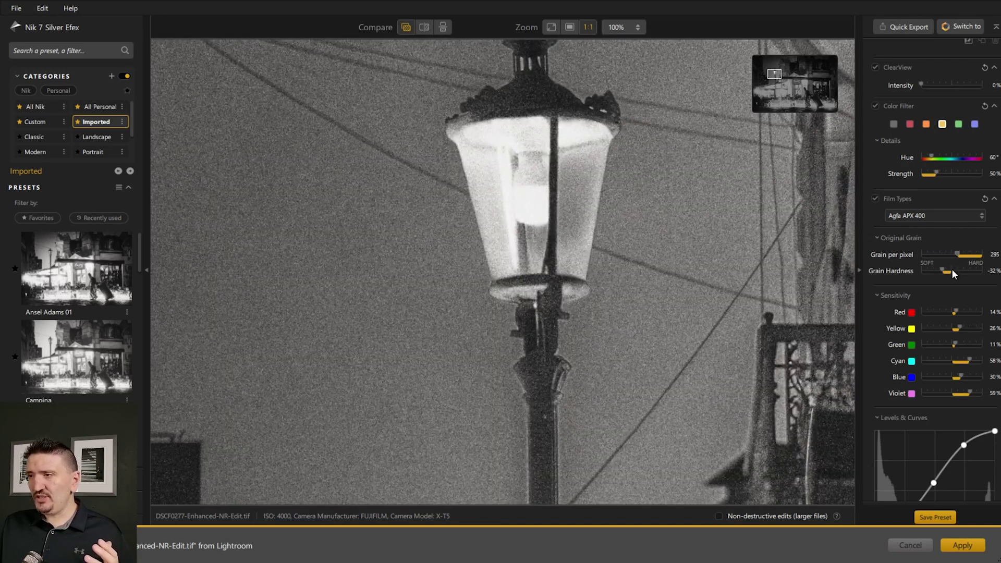
pyautogui.click(958, 269)
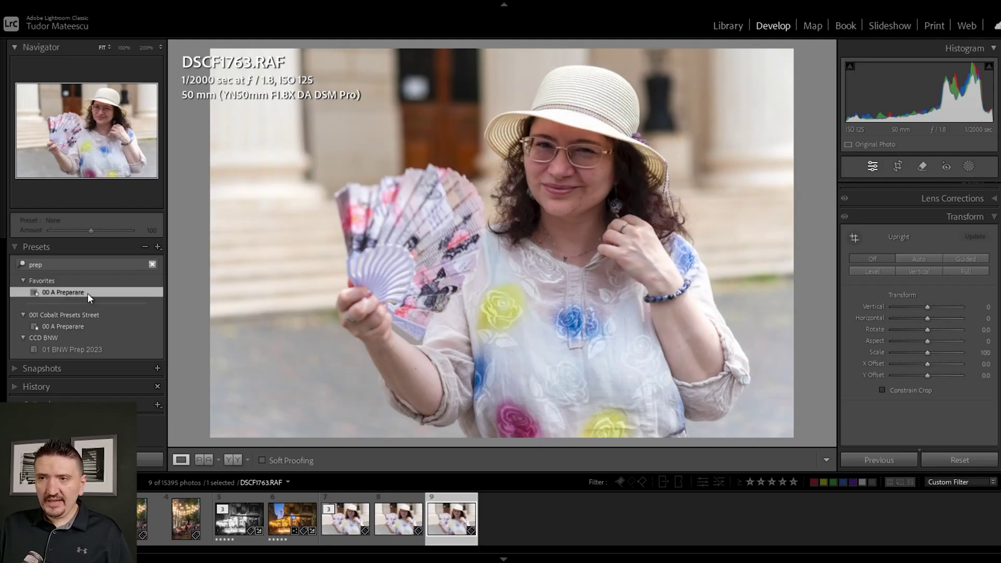
# In Lightroom Classic, apply the 00 A Preparare preset to the portrait of the woman with the fan and raise its shadows
pyautogui.click(96, 294)
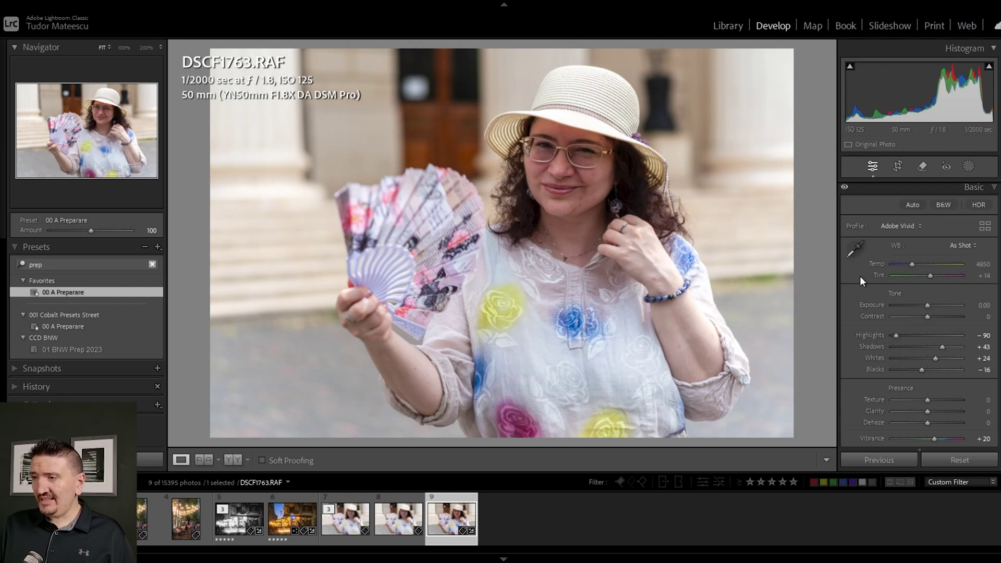
pyautogui.moveTo(942, 347); pyautogui.dragTo(965, 344)
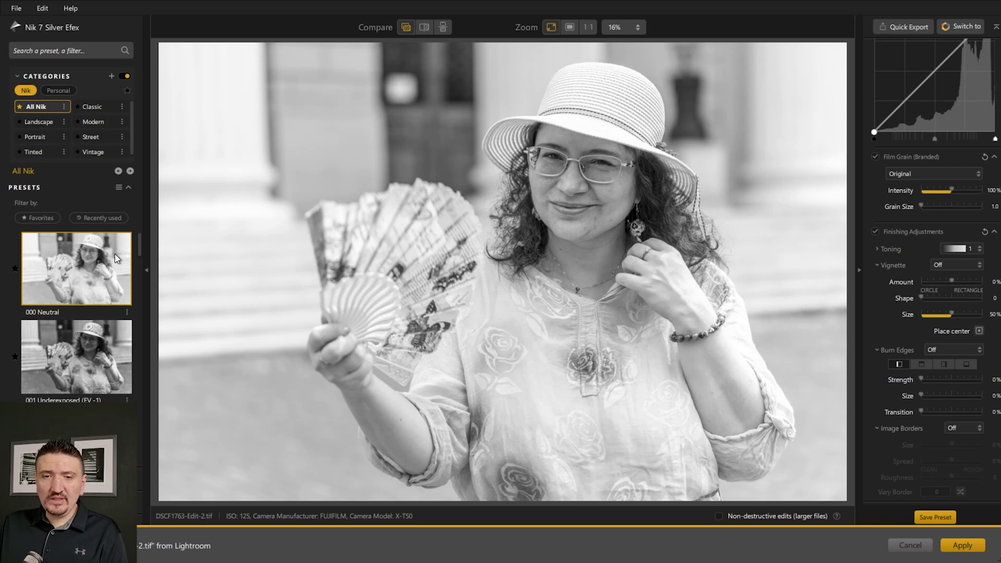
# Soften the portrait with Structure -46%, structure Highlights -57%, Midtones -36% and Shadows -36%
pyautogui.moveTo(140, 242); pyautogui.dragTo(152, 316)
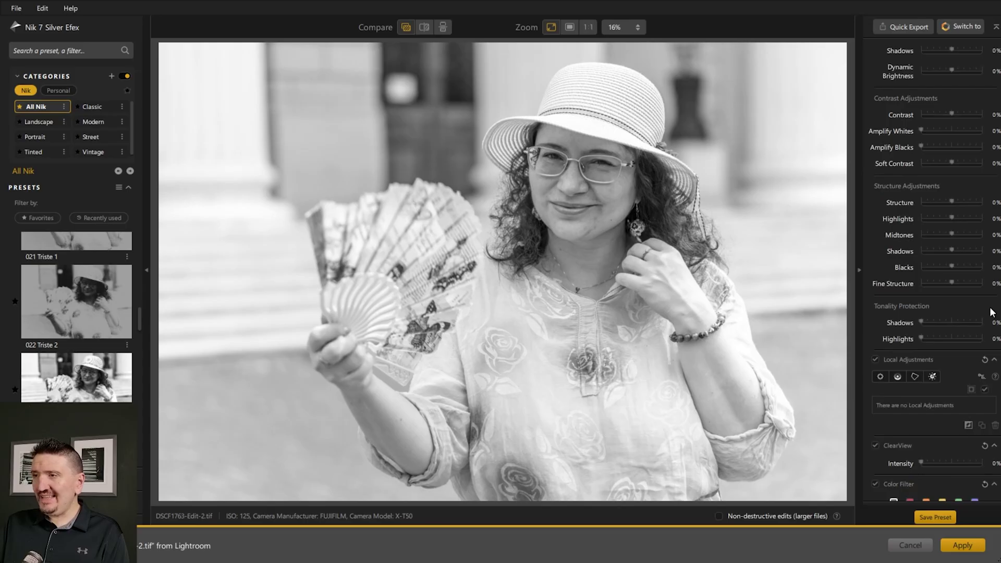
pyautogui.scroll(3, 991, 312)
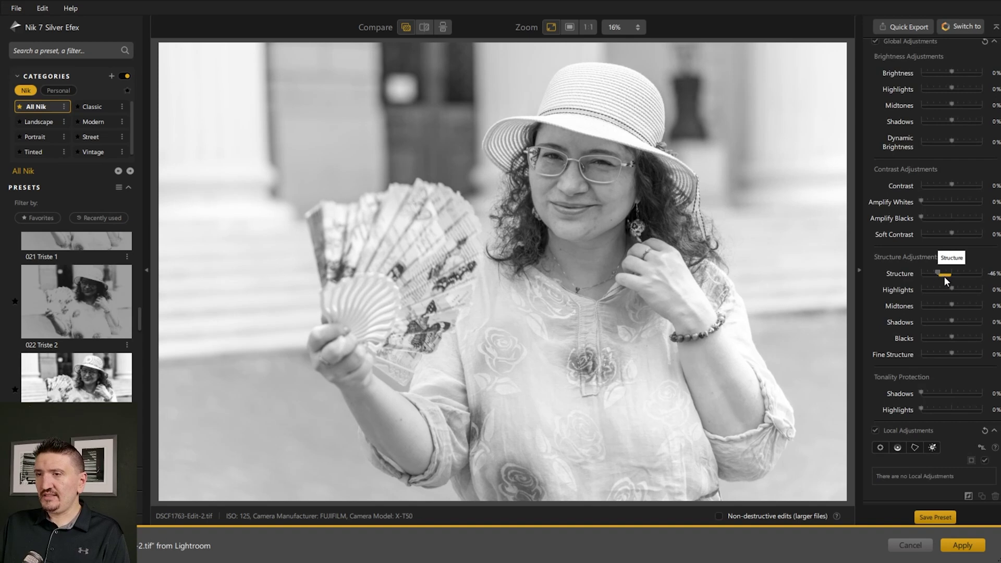
pyautogui.moveTo(940, 307)
pyautogui.mouseDown()
pyautogui.moveTo(936, 321)
pyautogui.moveTo(936, 291)
pyautogui.mouseUp()
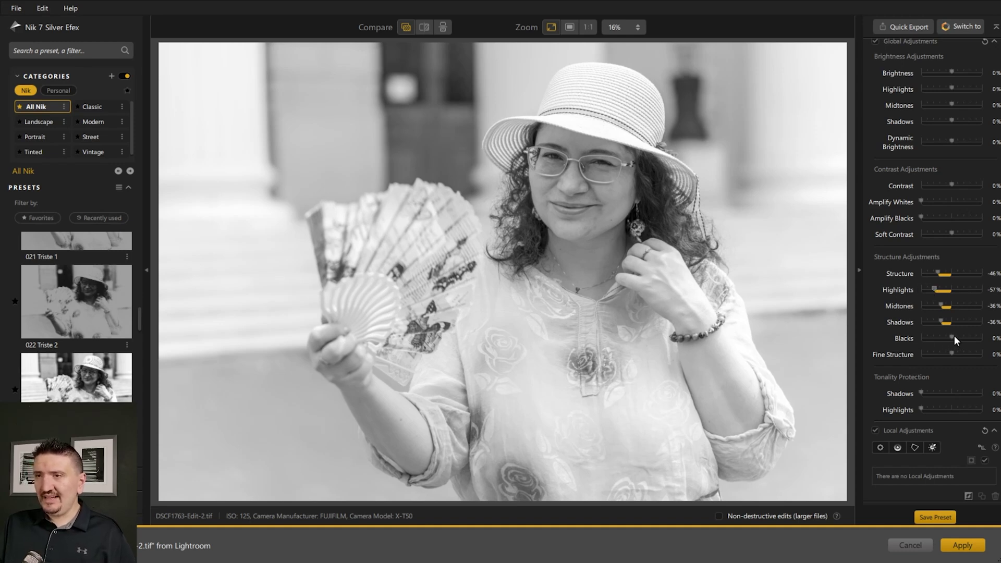
# Add a Lens Falloff 2 vignette and All Edges (Soft) 1 edge burning to the portrait
pyautogui.scroll(-10, 949, 318)
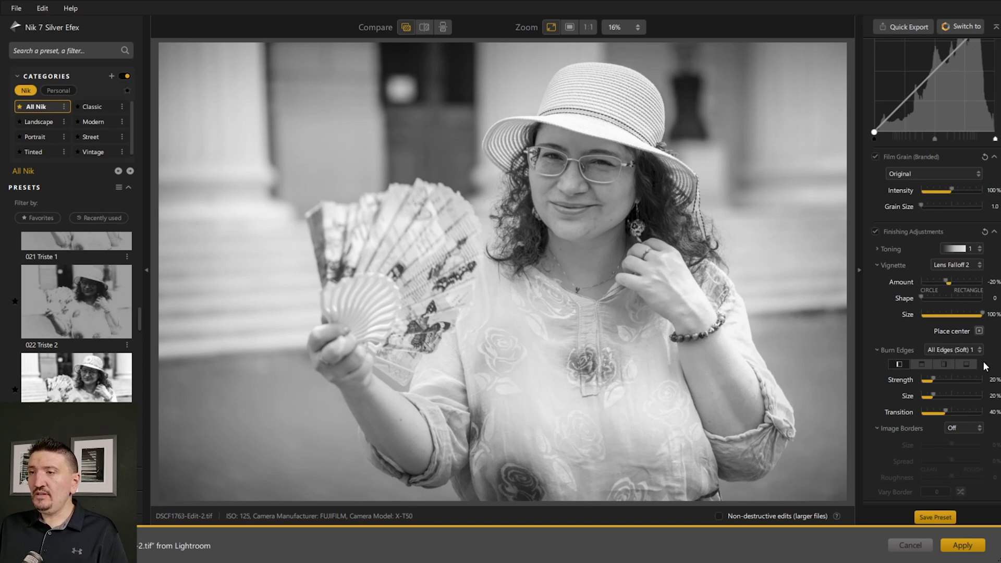
# Apply the yellow color filter to the portrait and set grain per pixel to 211 and grain hardness to -55%
pyautogui.scroll(15, 987, 368)
pyautogui.scroll(-1, 957, 309)
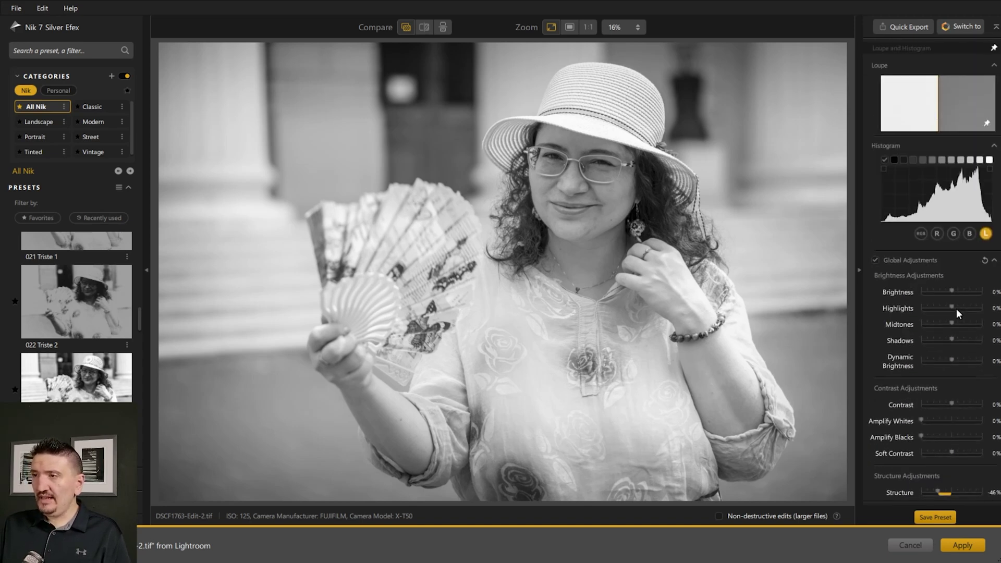
pyautogui.scroll(-20, 911, 361)
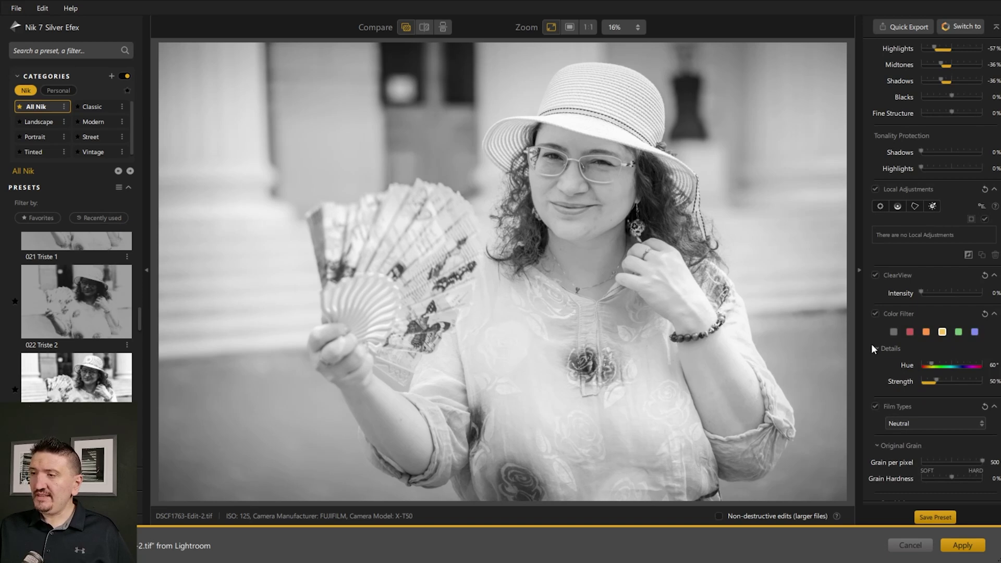
pyautogui.moveTo(983, 461); pyautogui.dragTo(947, 462)
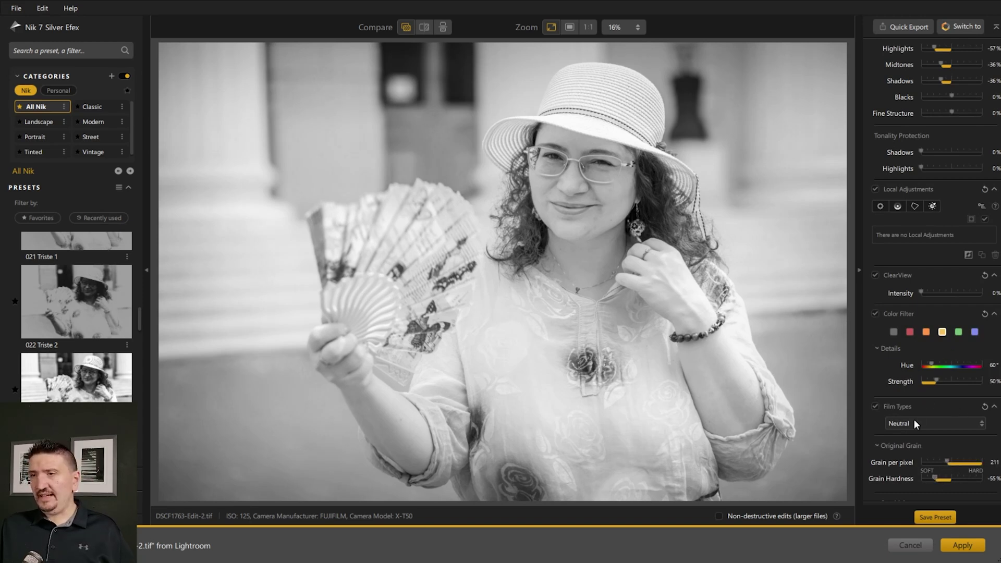